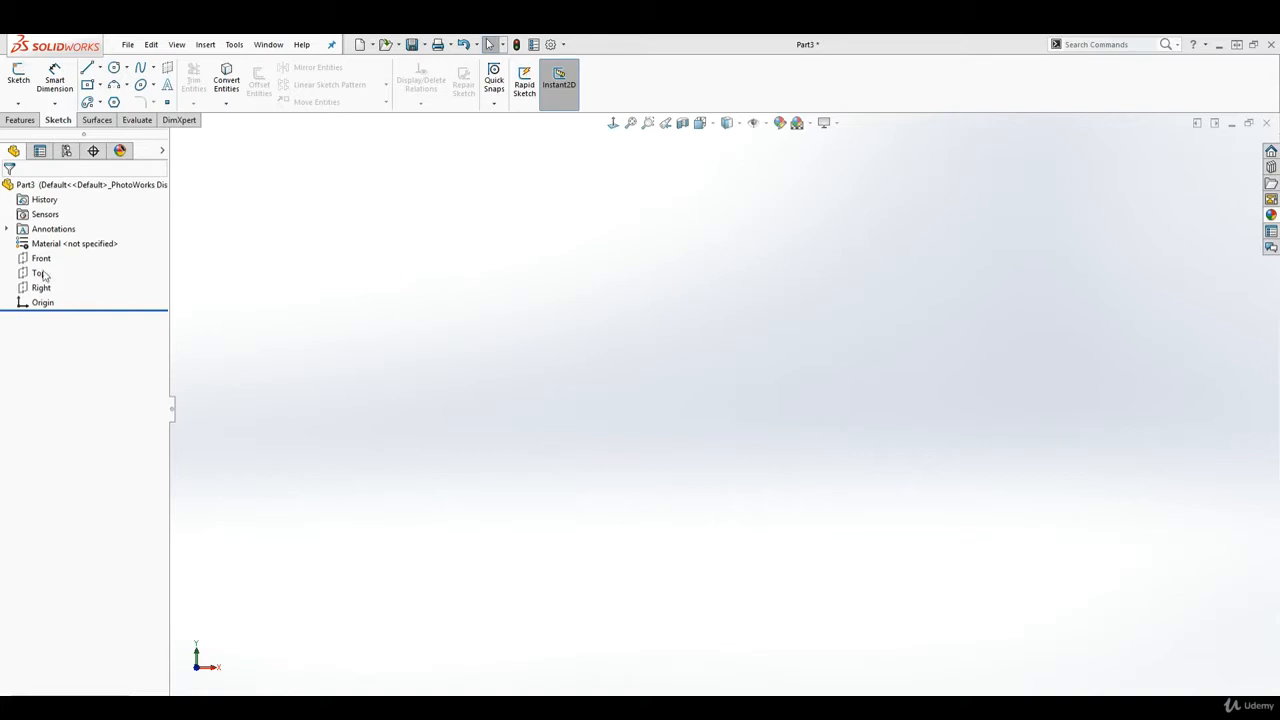
Step: Start a sketch on the Front plane and draw a center rectangle about 2.59 by 3.37 in, left of the origin
left_click(41, 258)
left_click(19, 76)
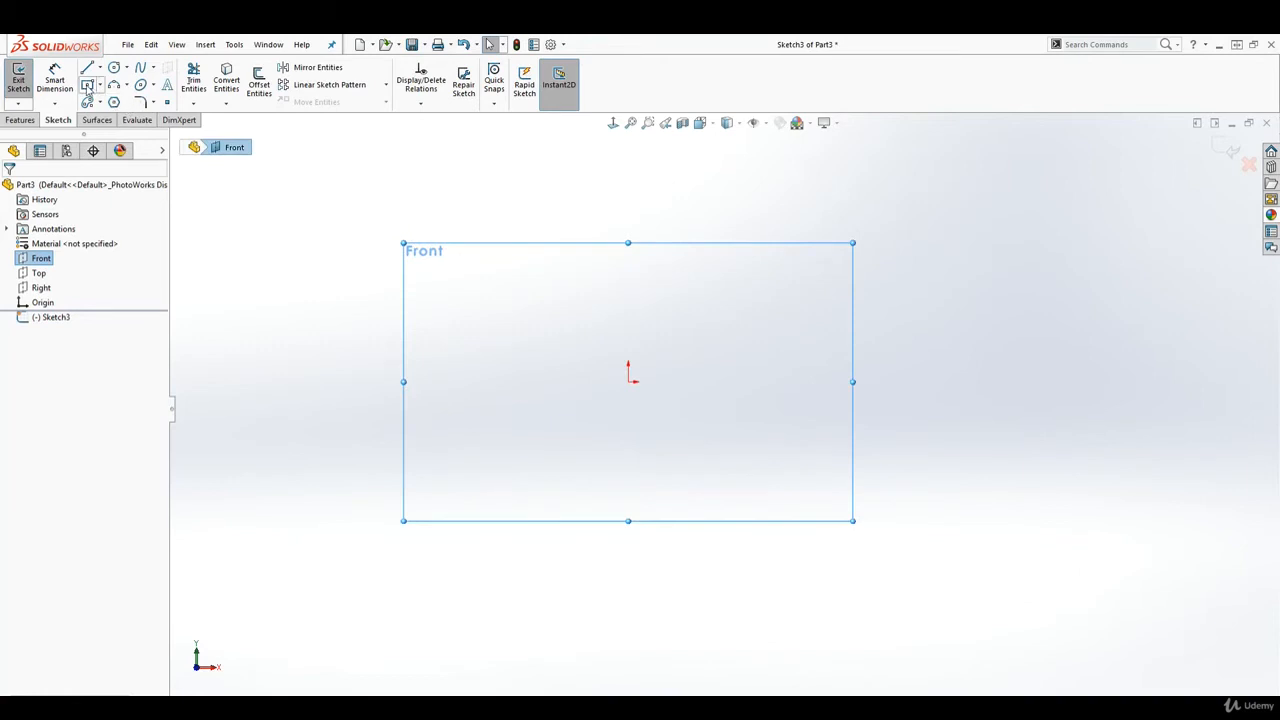
left_click(88, 86)
left_click(336, 204)
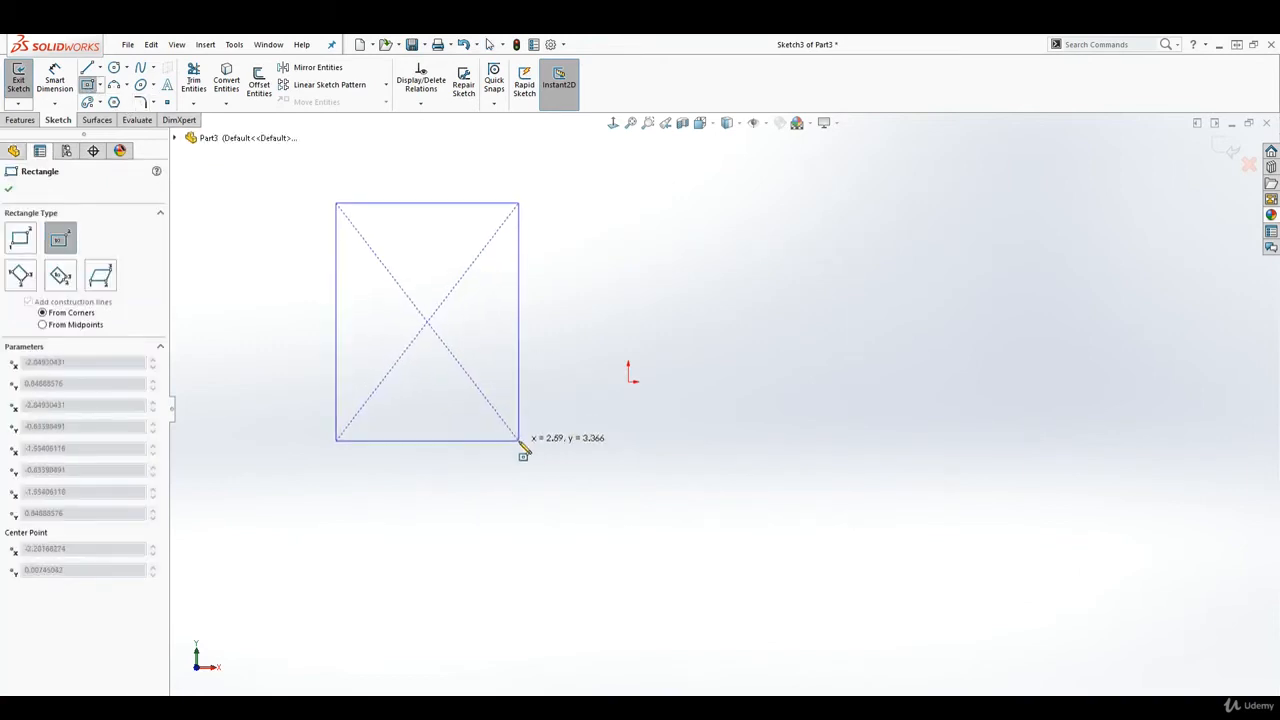
left_click(519, 440)
key("Escape")
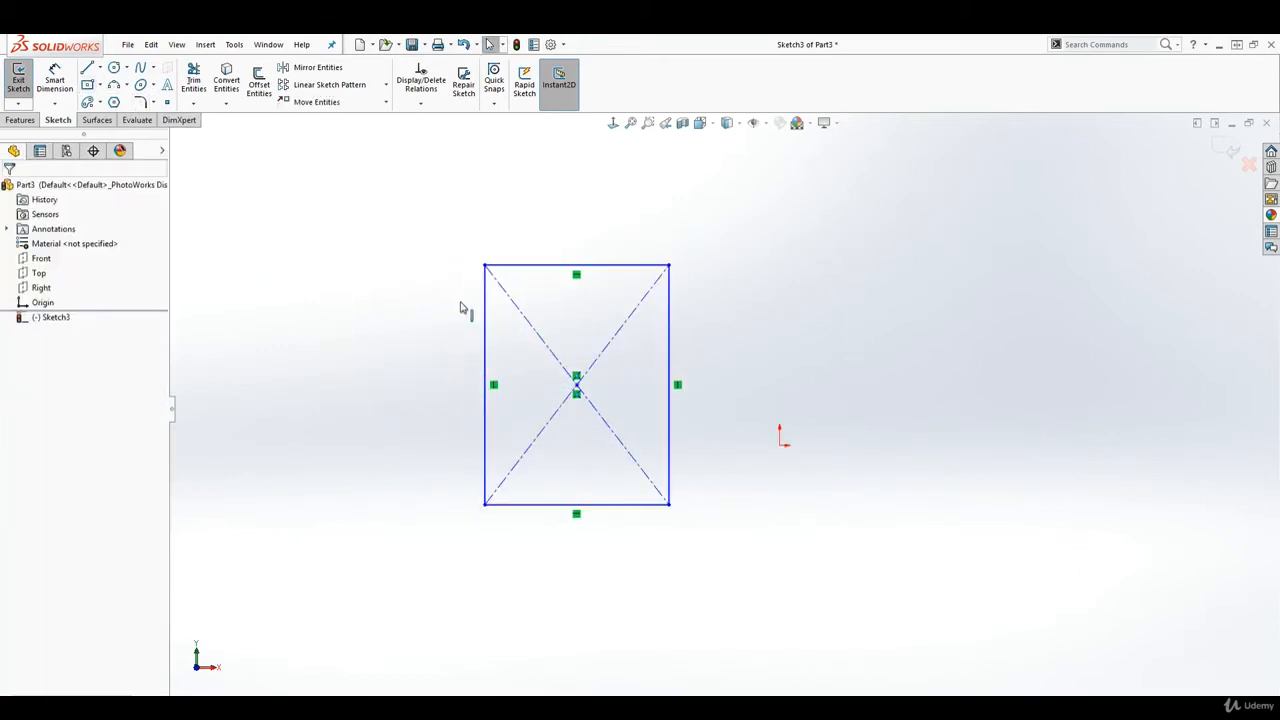
Step: Dimension the rectangle's upper edge and set its width to 3 in
left_click(62, 78)
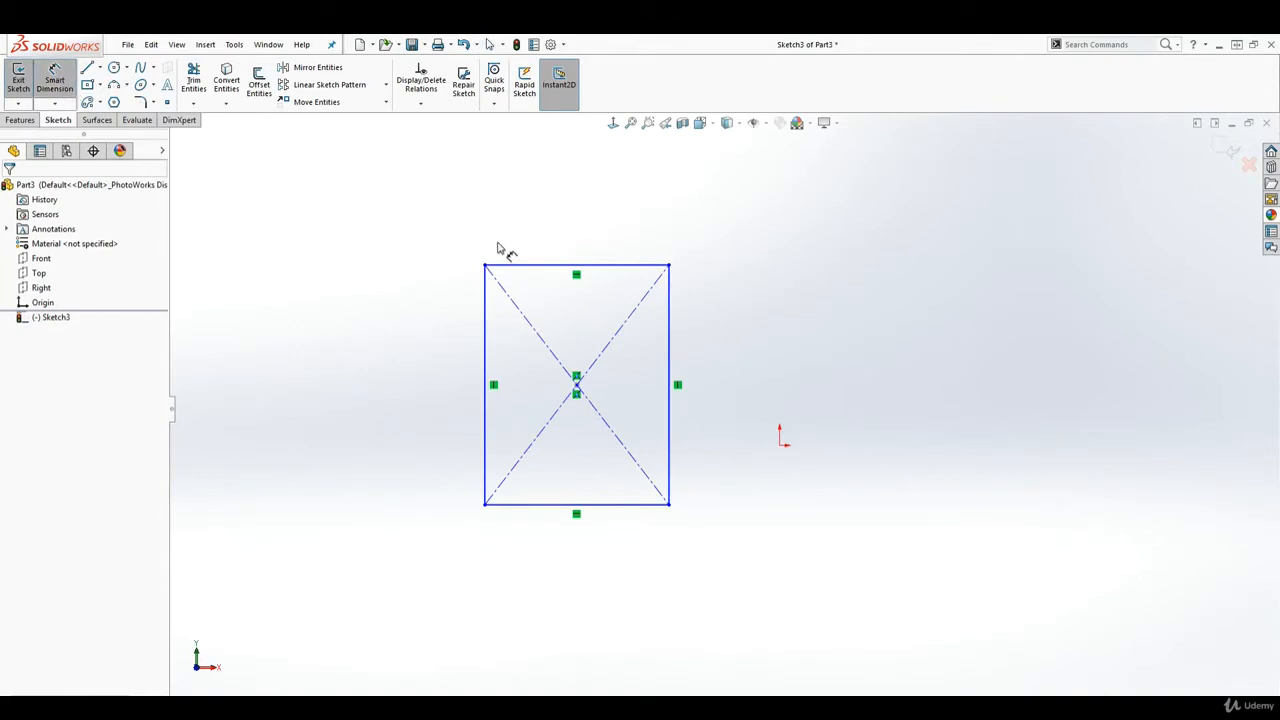
left_click(544, 266)
left_click(546, 203)
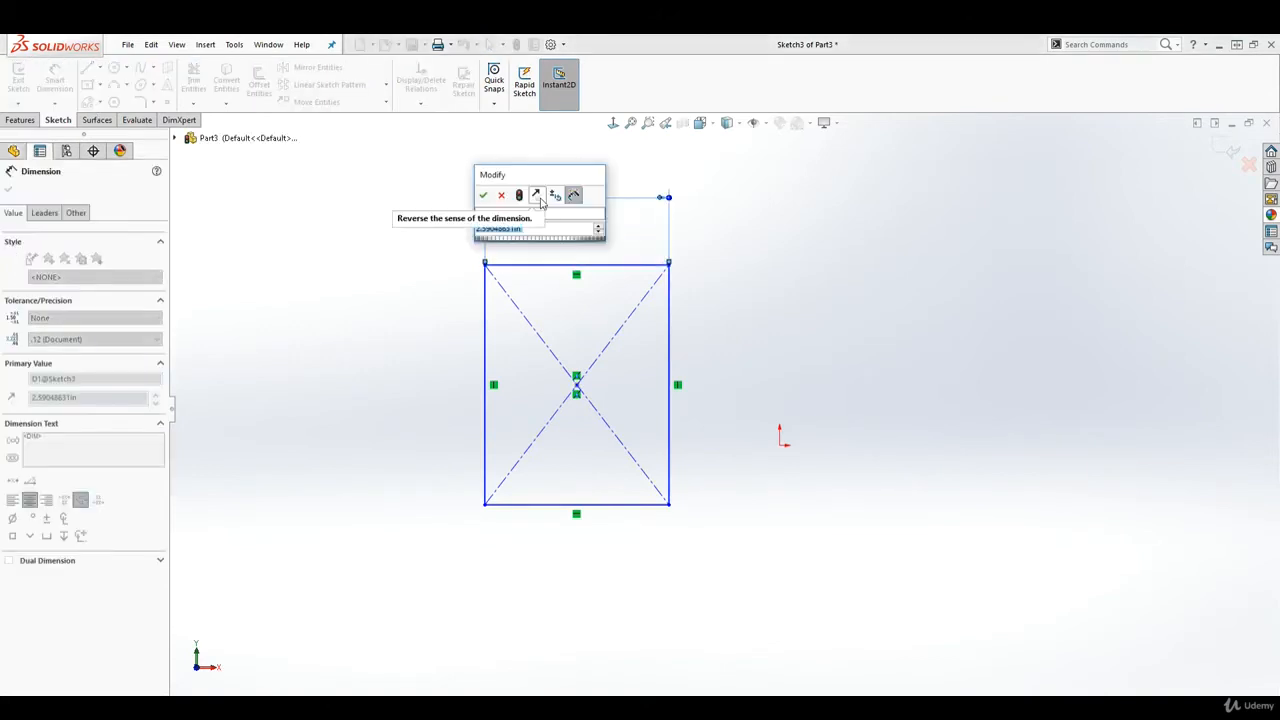
type("3")
key("Return")
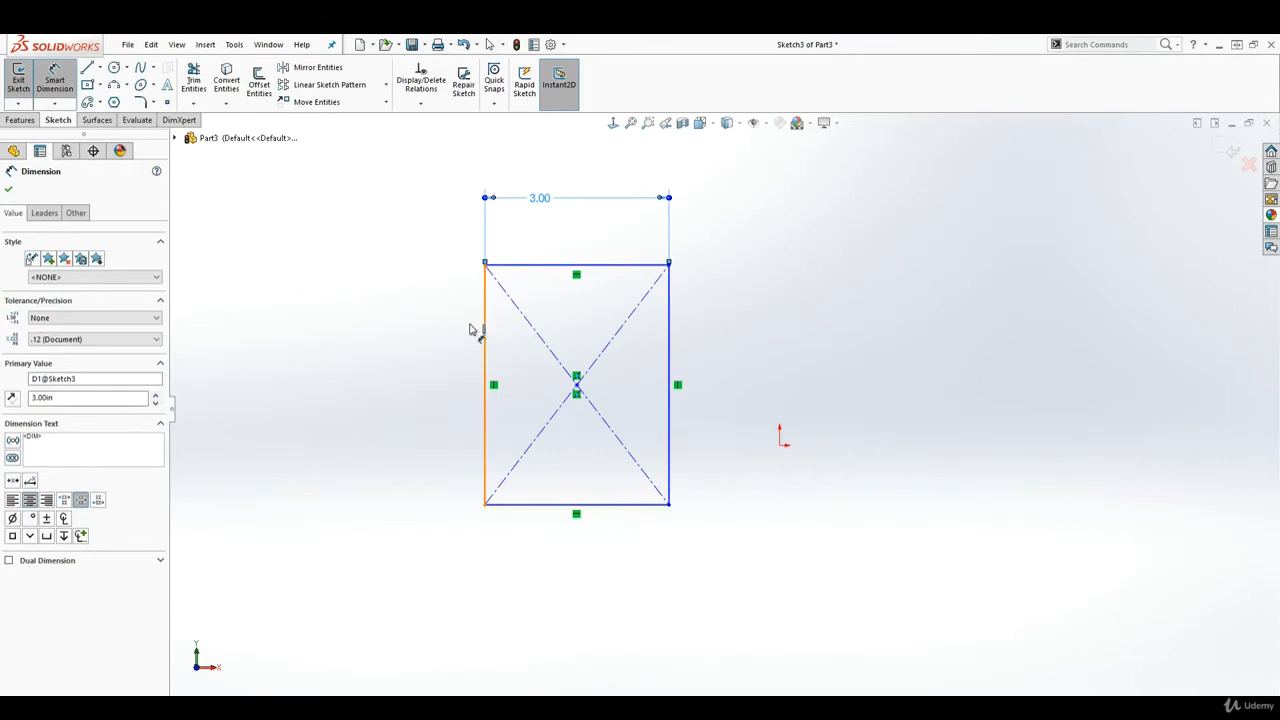
Step: Dimension the rectangle's left edge and set its height to 3 in
left_click(470, 325)
left_click(416, 334)
type("4")
key("Return")
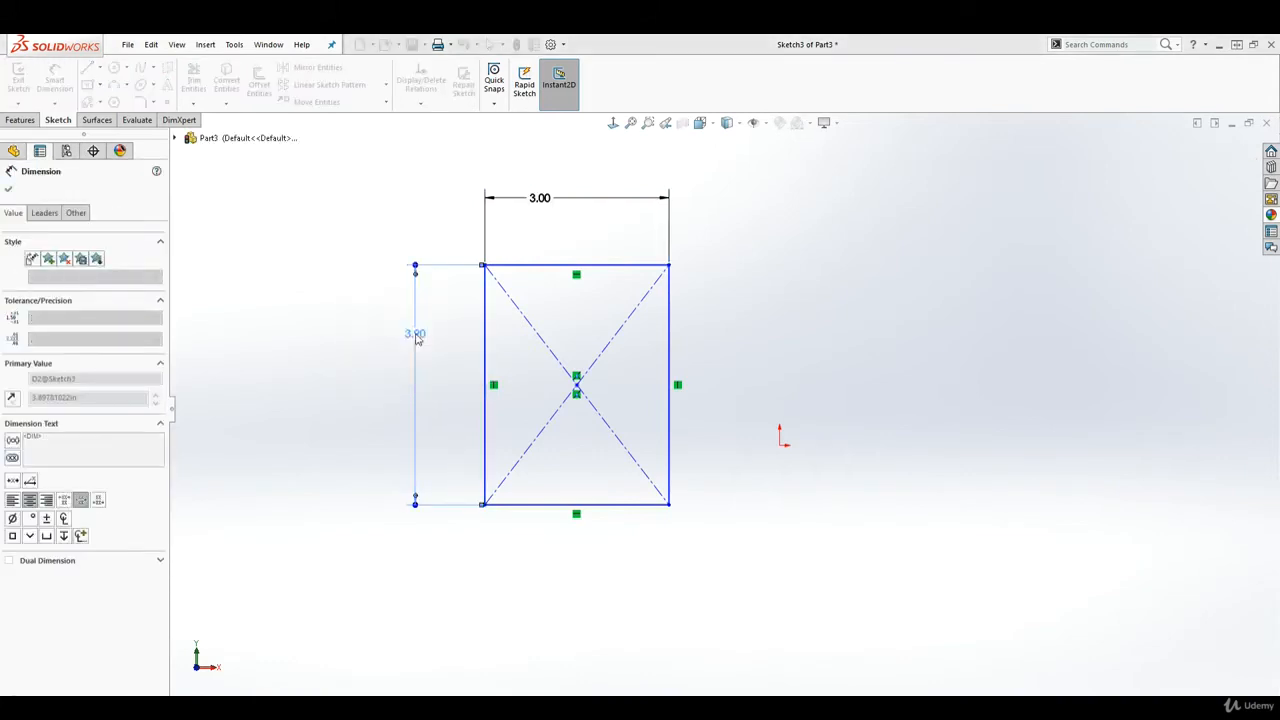
key("Escape")
Step: Move the whole square with Move Entities, from its lower-left corner to a point just right of the origin and level with it
scroll(594, 354, "up", 2)
scroll(594, 354, "down", 2)
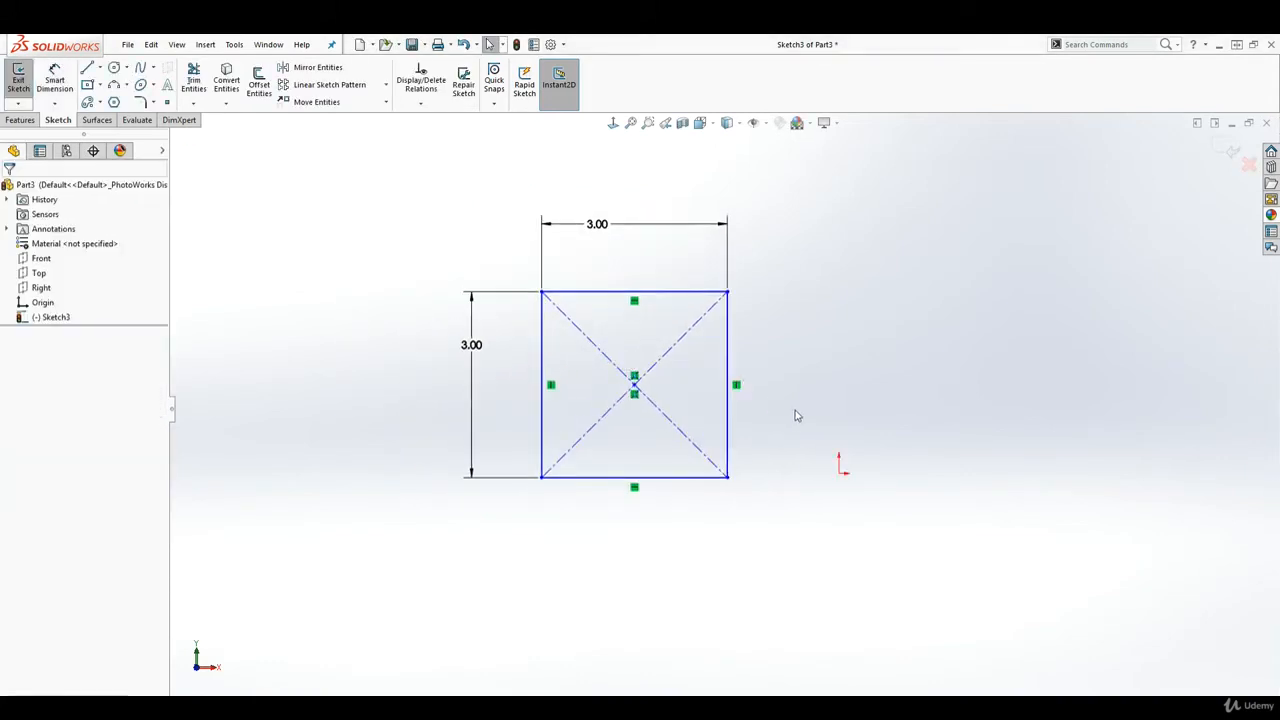
scroll(797, 415, "down", 1)
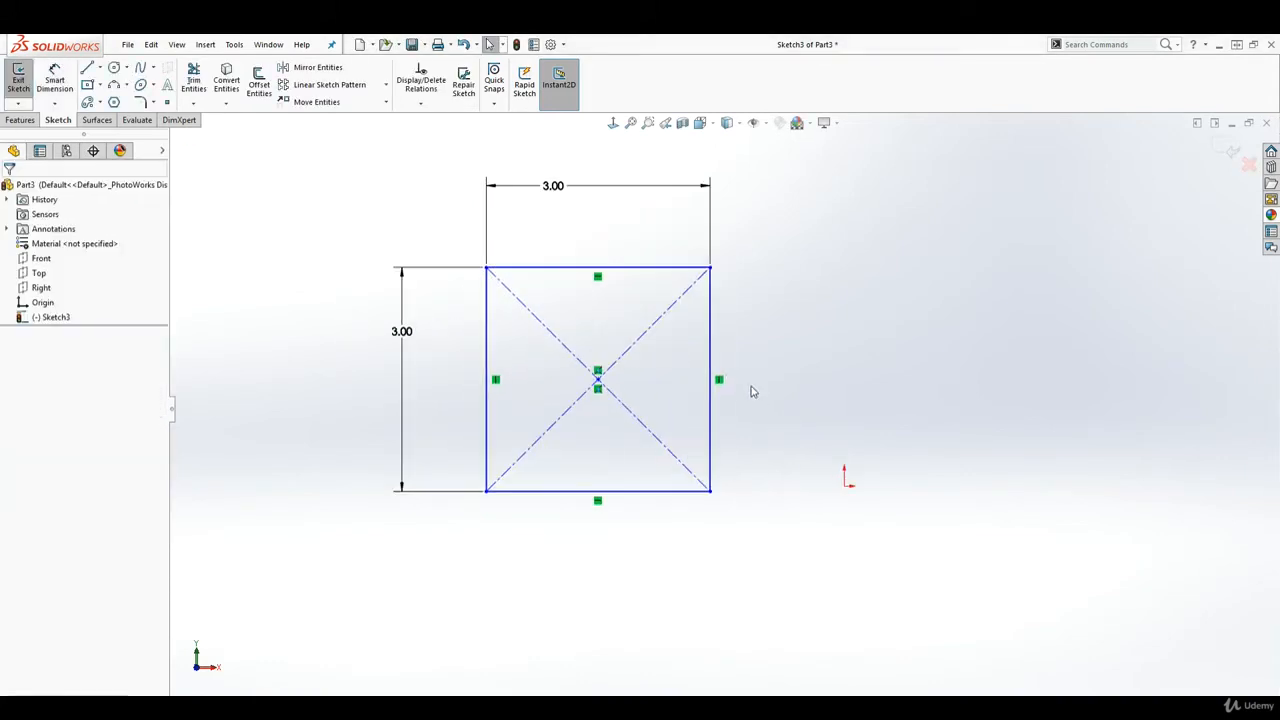
left_click(321, 104)
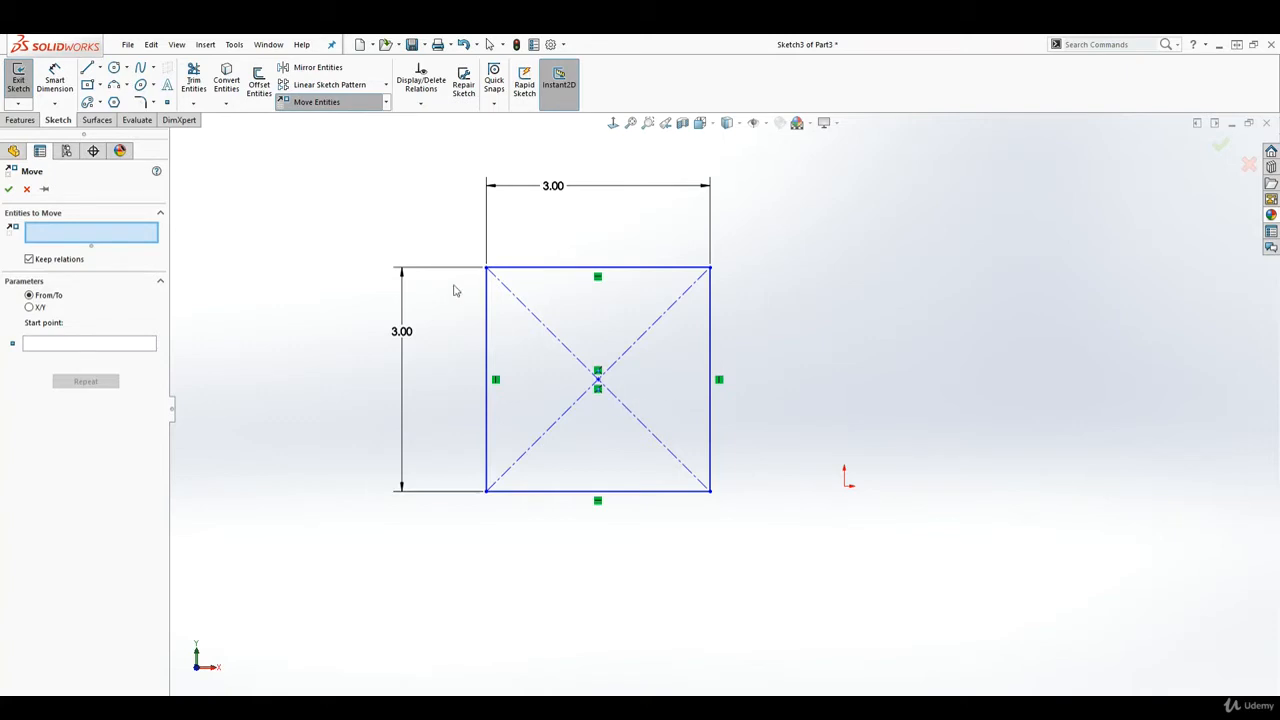
left_click_drag(387, 195, 795, 550)
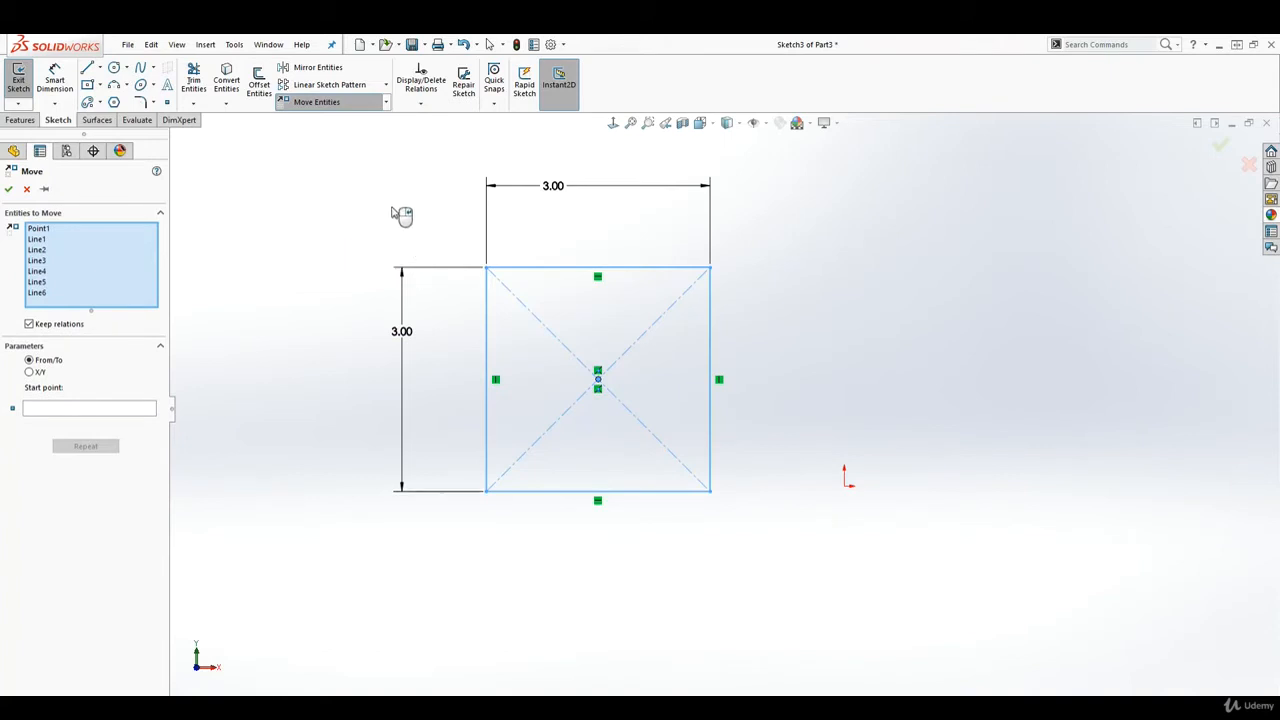
left_click_drag(391, 207, 780, 530)
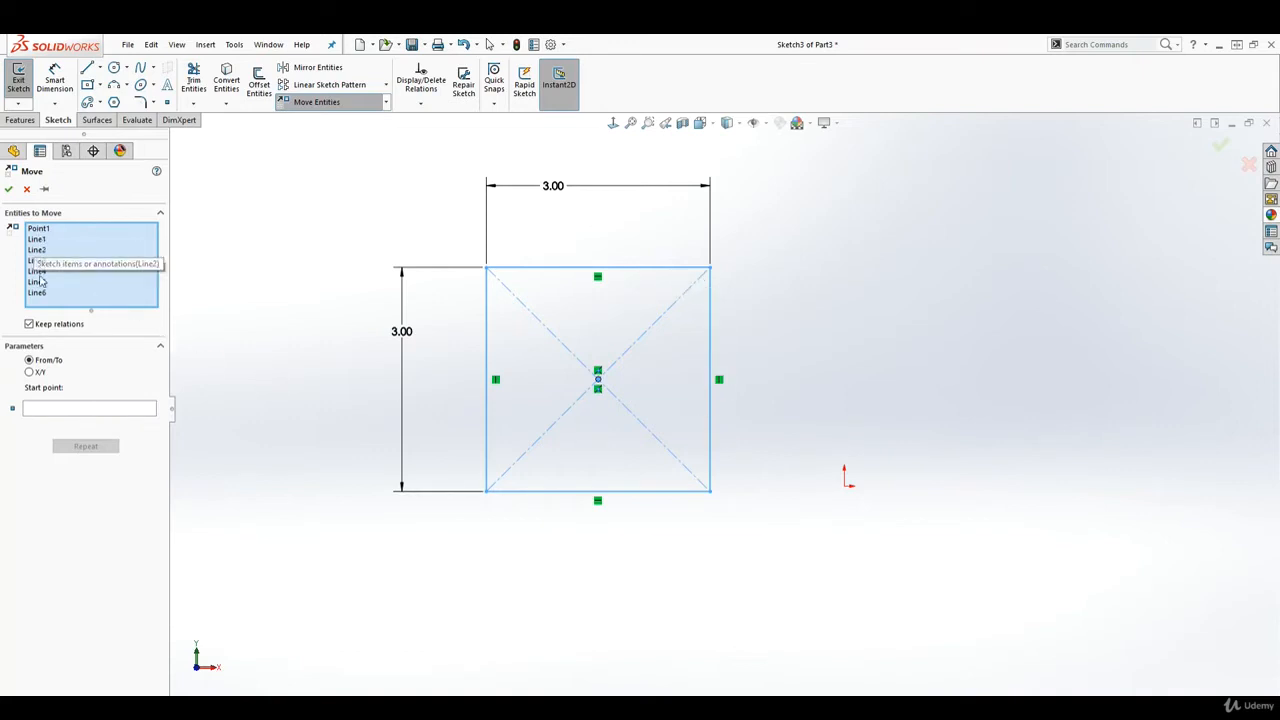
left_click(42, 410)
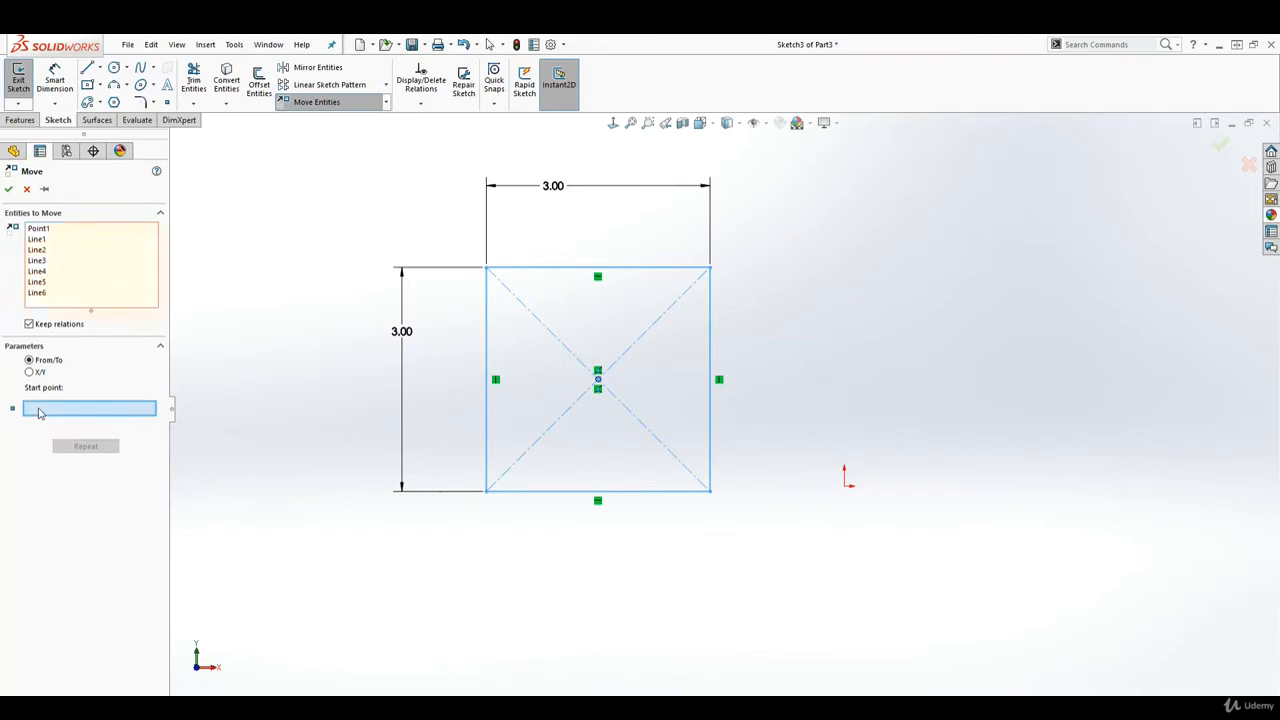
left_click(486, 491)
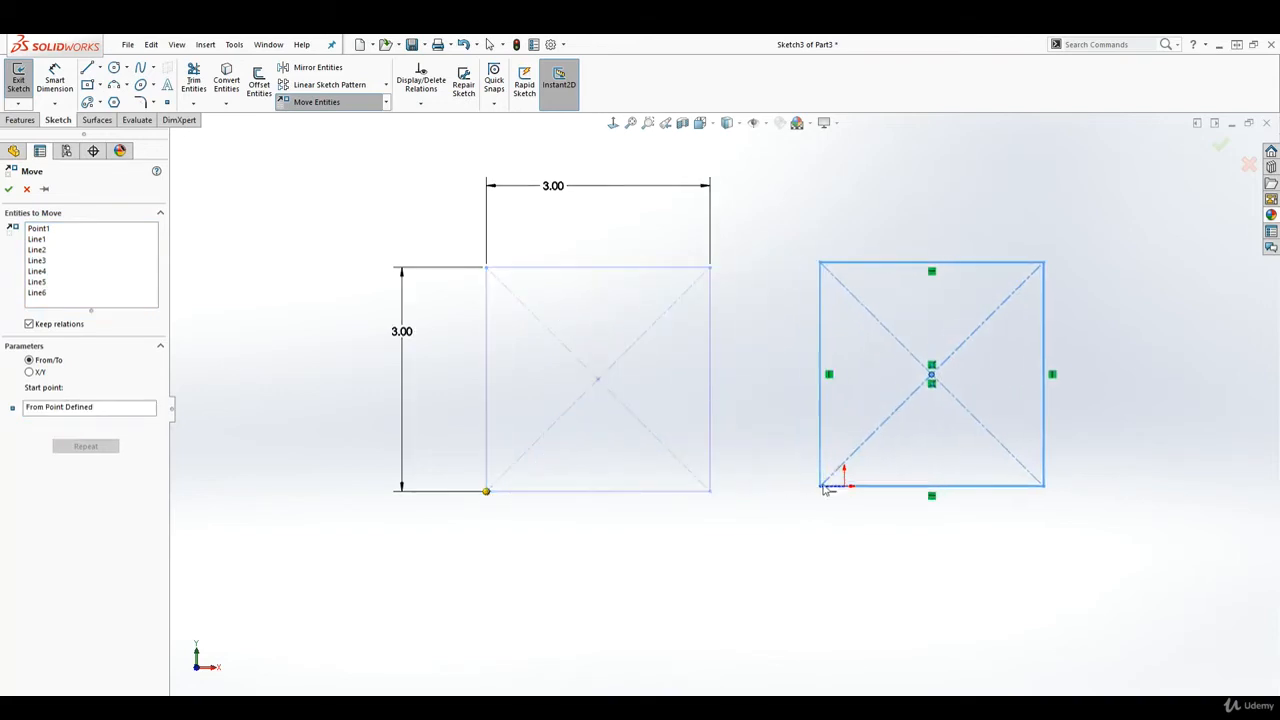
left_click(884, 490)
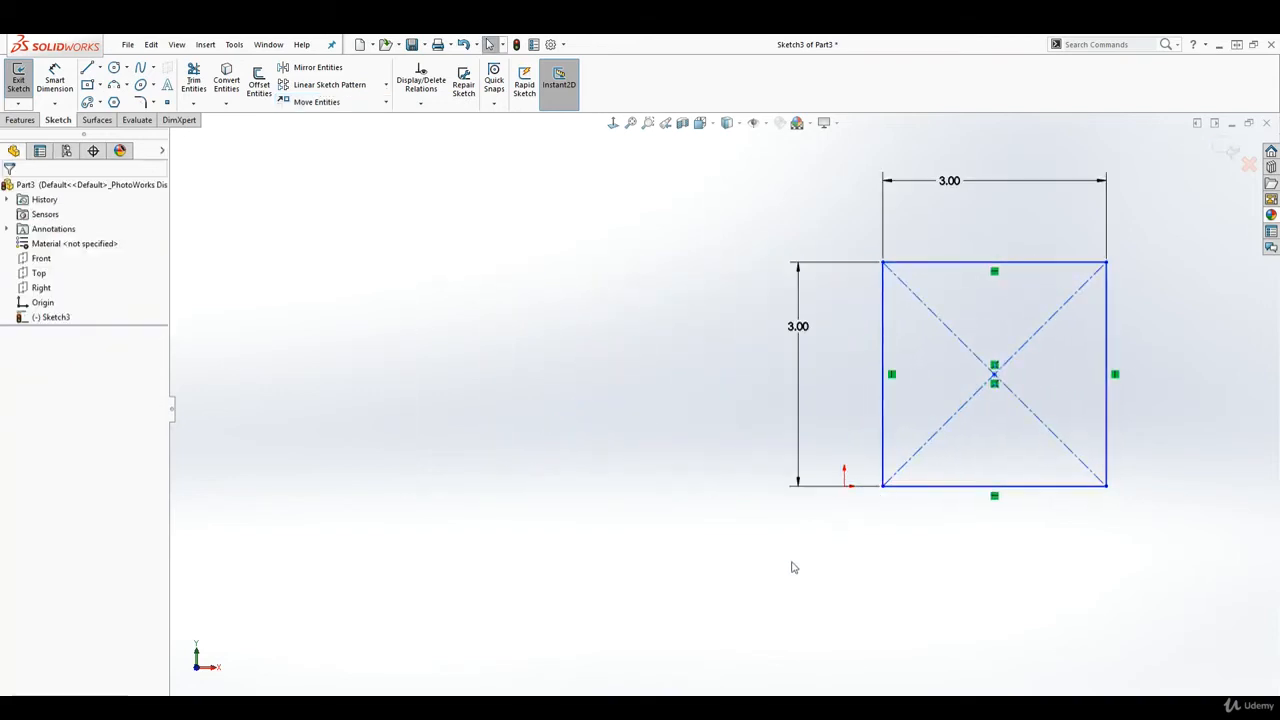
Step: Copy the whole square with Copy Entities, from its lower-right corner to a point left of the origin at the same height
left_click(386, 102)
left_click(340, 137)
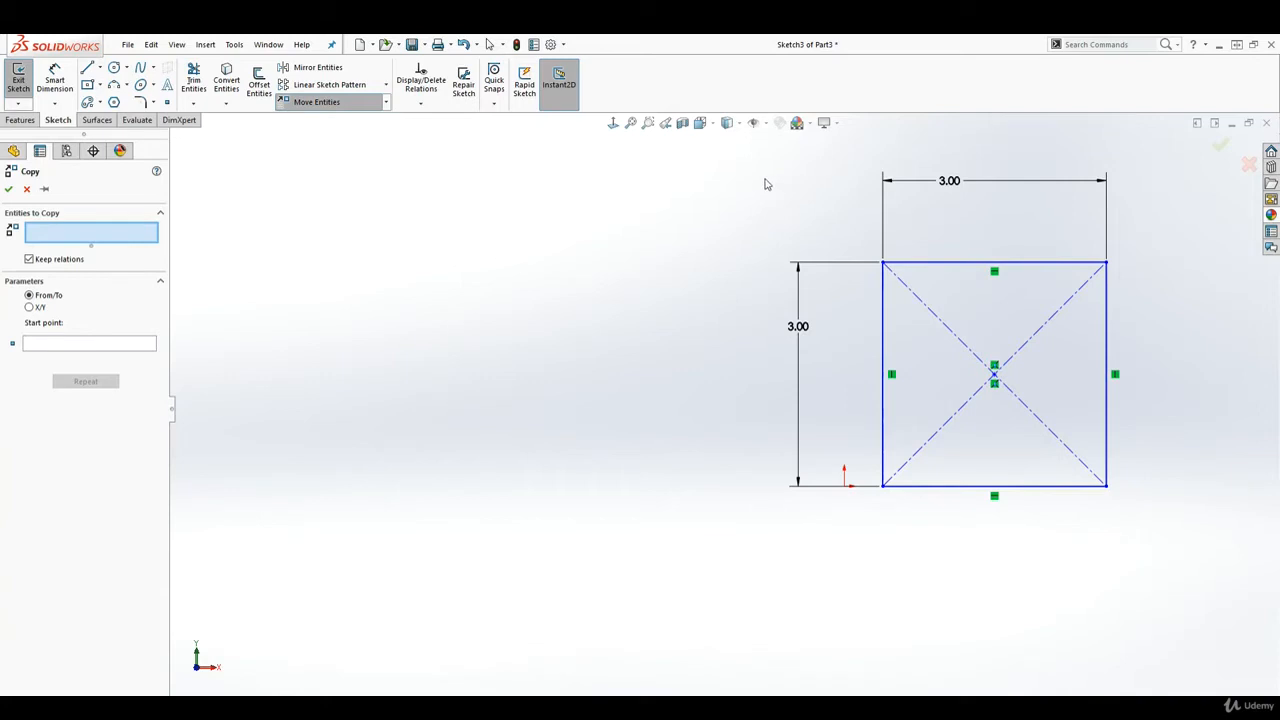
left_click_drag(765, 184, 1160, 548)
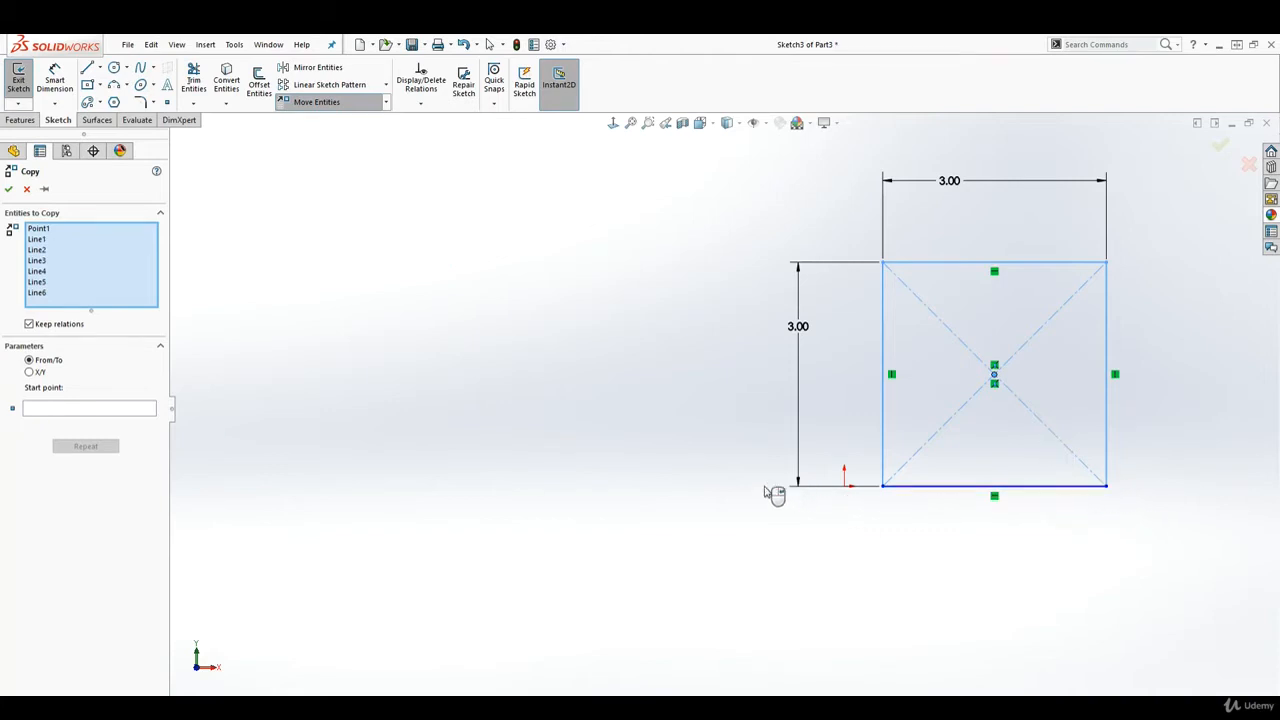
left_click(58, 410)
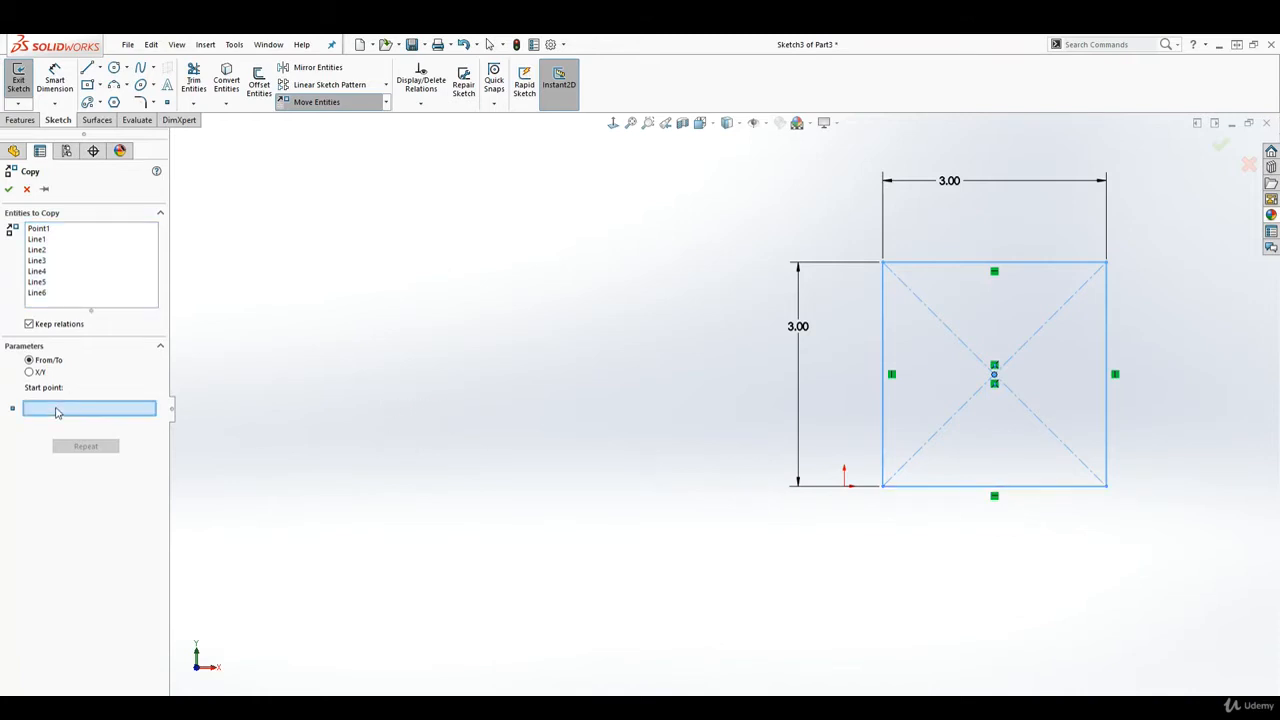
left_click(1107, 488)
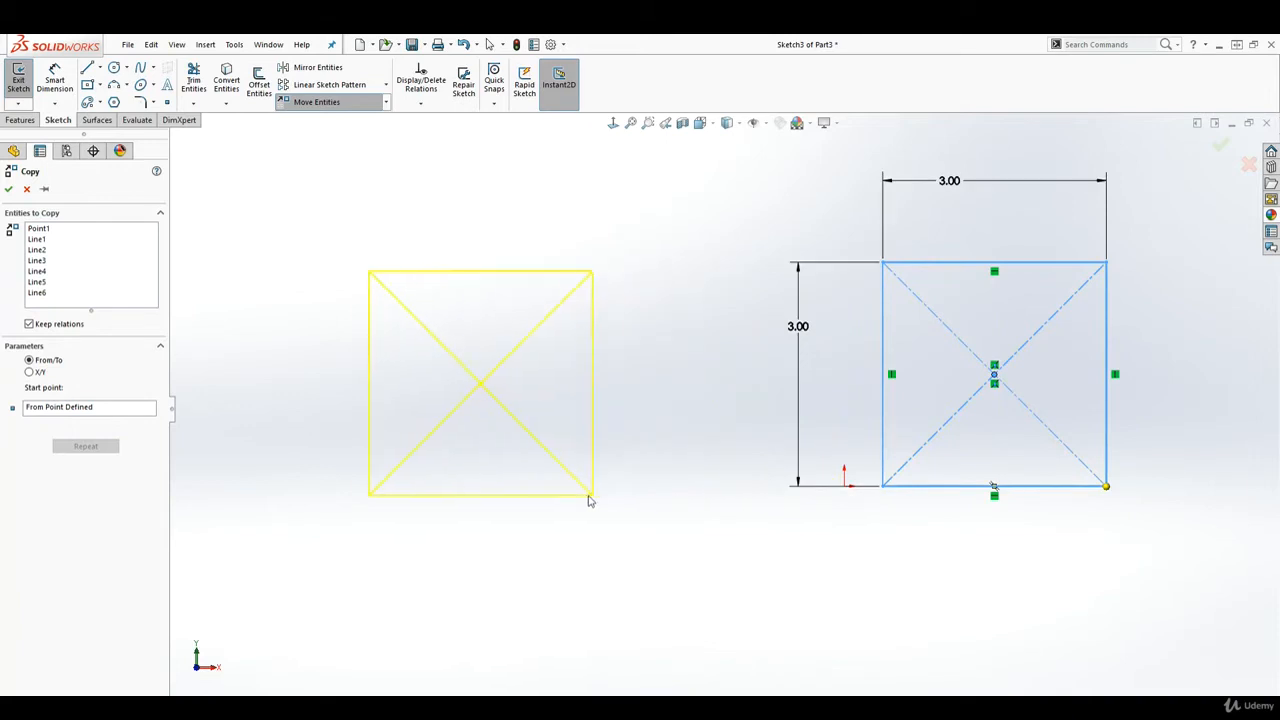
left_click(604, 487)
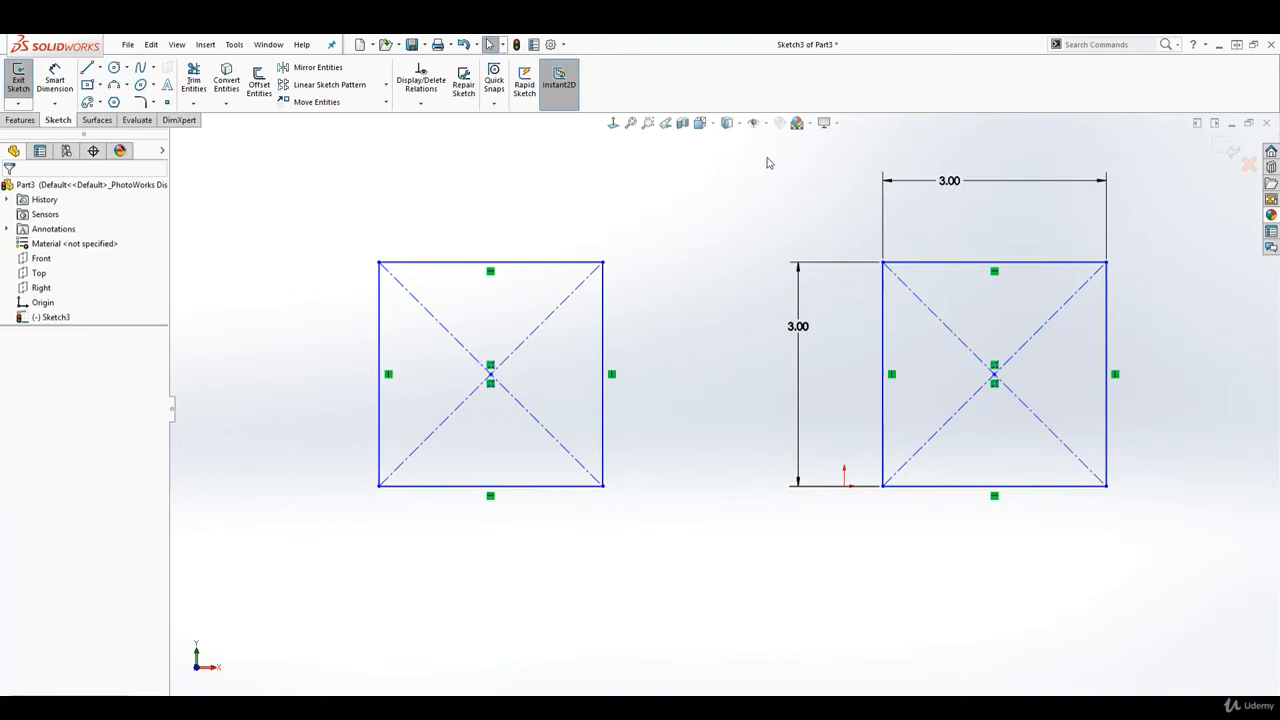
Step: Delete the original square with its dimensions, keeping only the copy left of the origin
left_click_drag(768, 156, 1164, 547)
key("Delete")
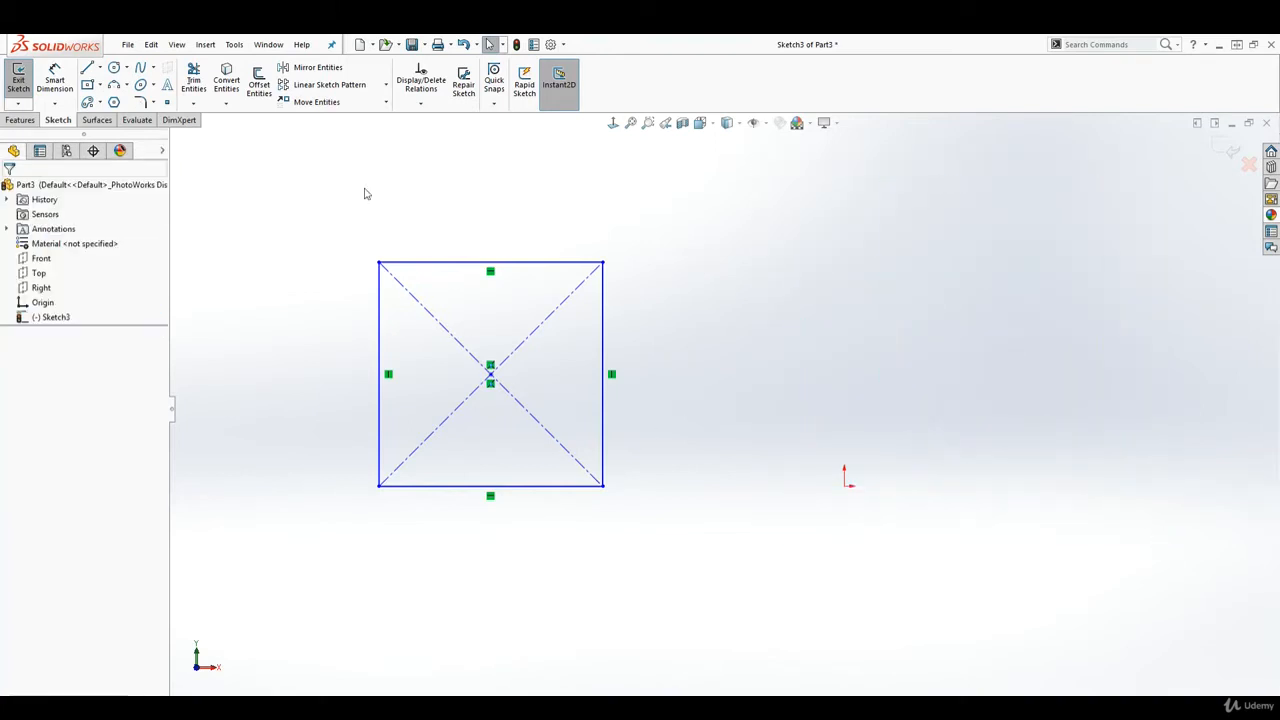
left_click(387, 103)
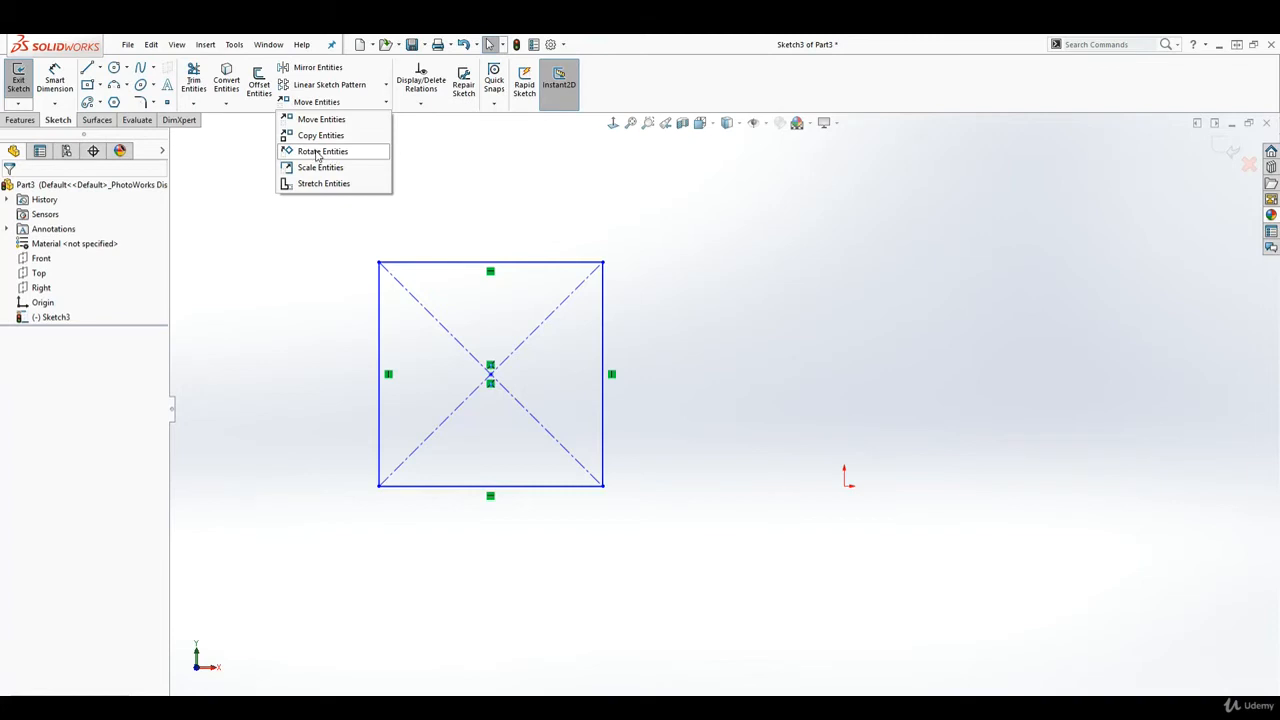
left_click(547, 241)
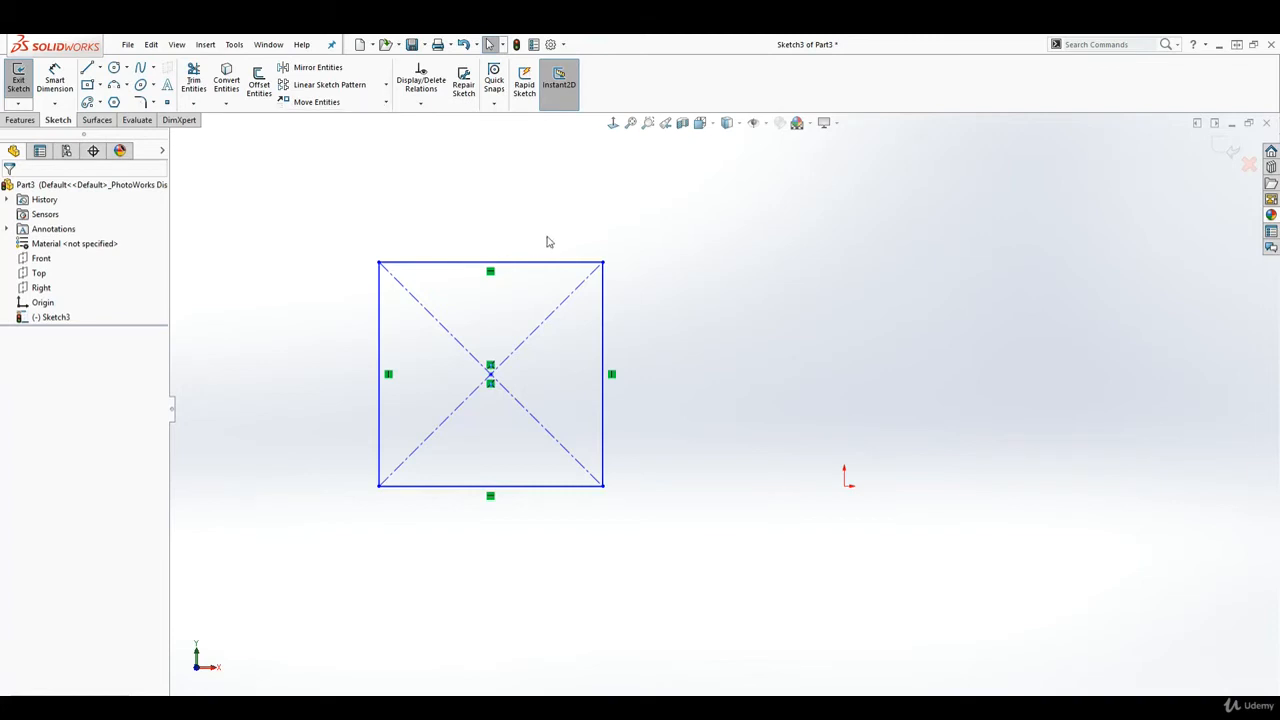
Step: Dimension the copied square's upper and left edges at 3 in each
left_click(55, 78)
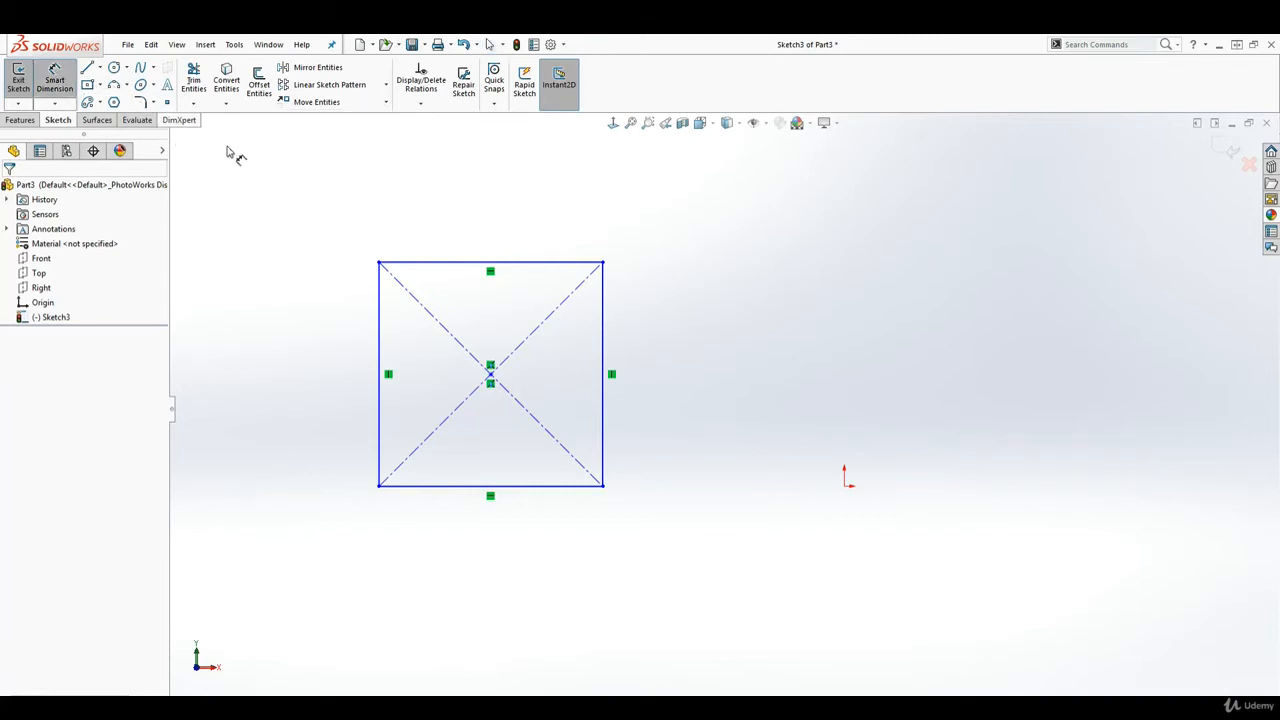
left_click(458, 263)
left_click(447, 221)
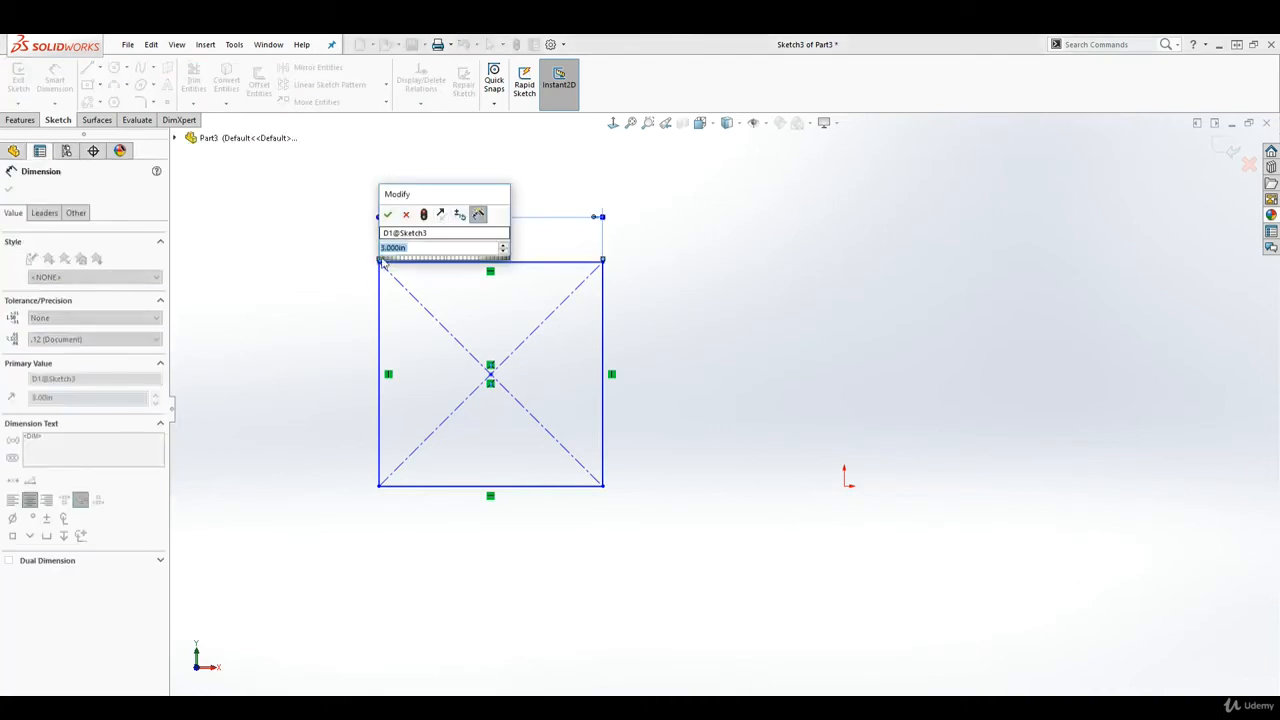
left_click(386, 214)
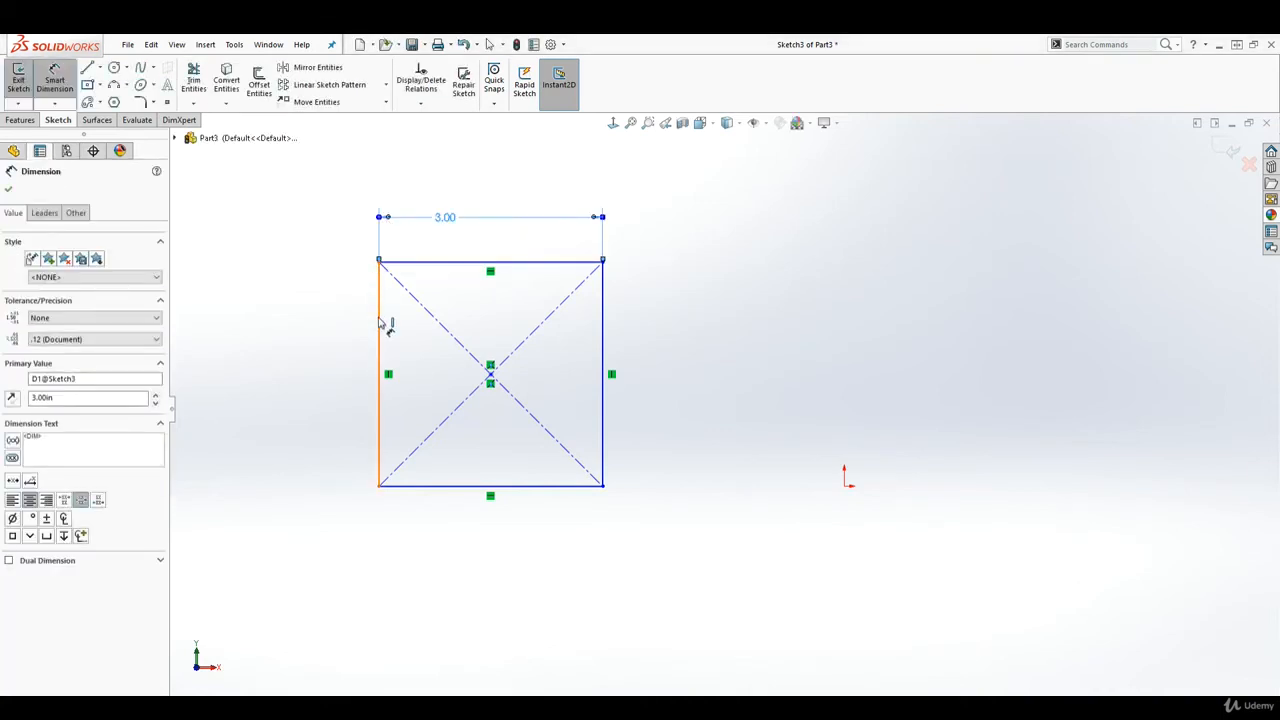
left_click(379, 325)
left_click(309, 343)
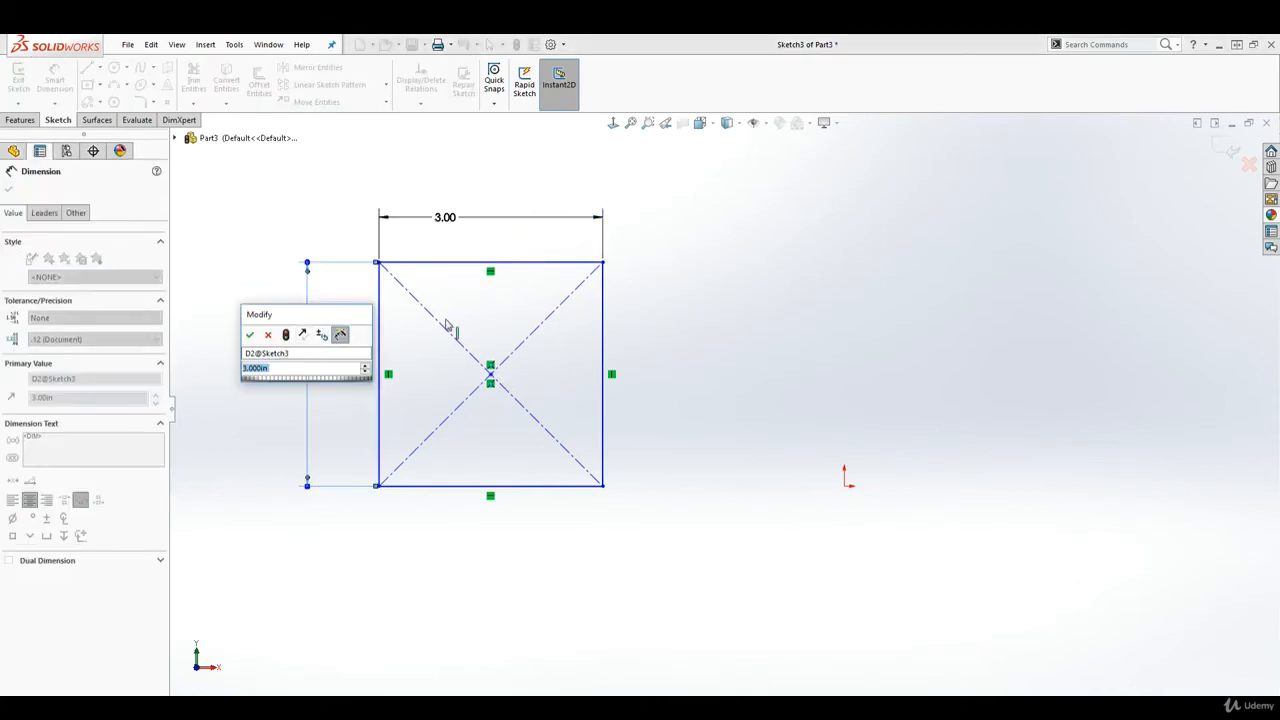
left_click(250, 335)
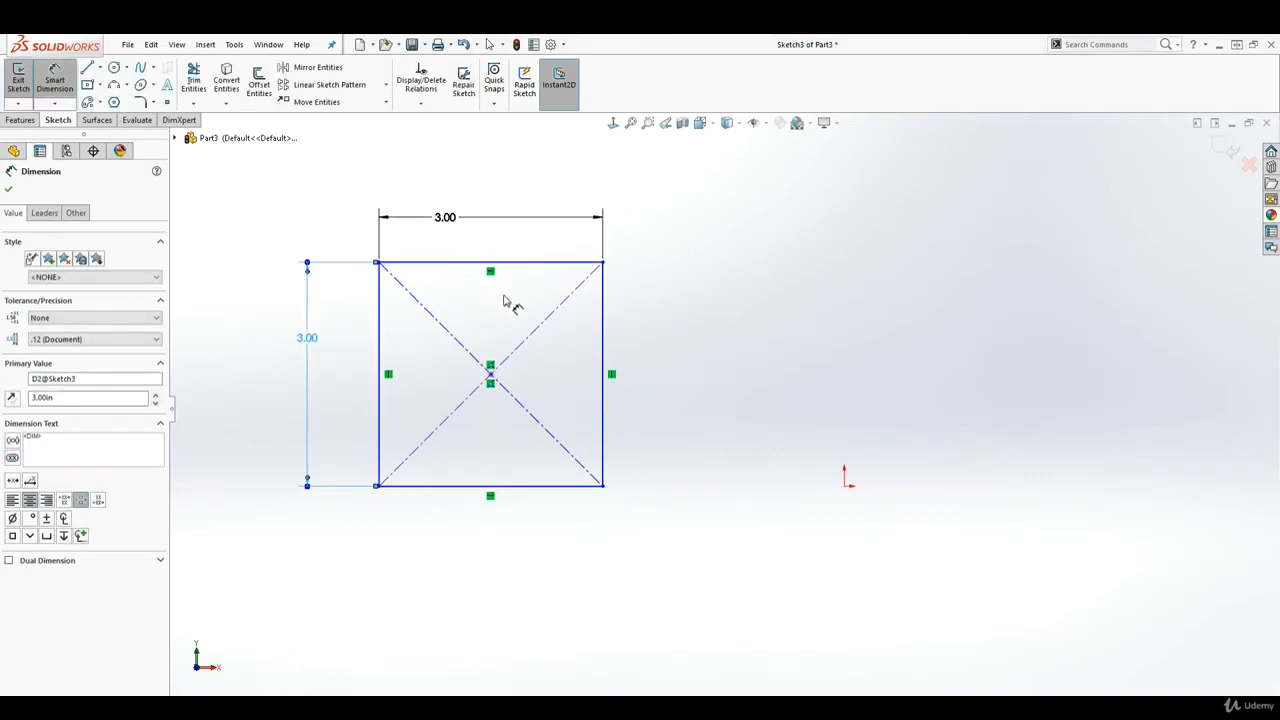
key("Escape")
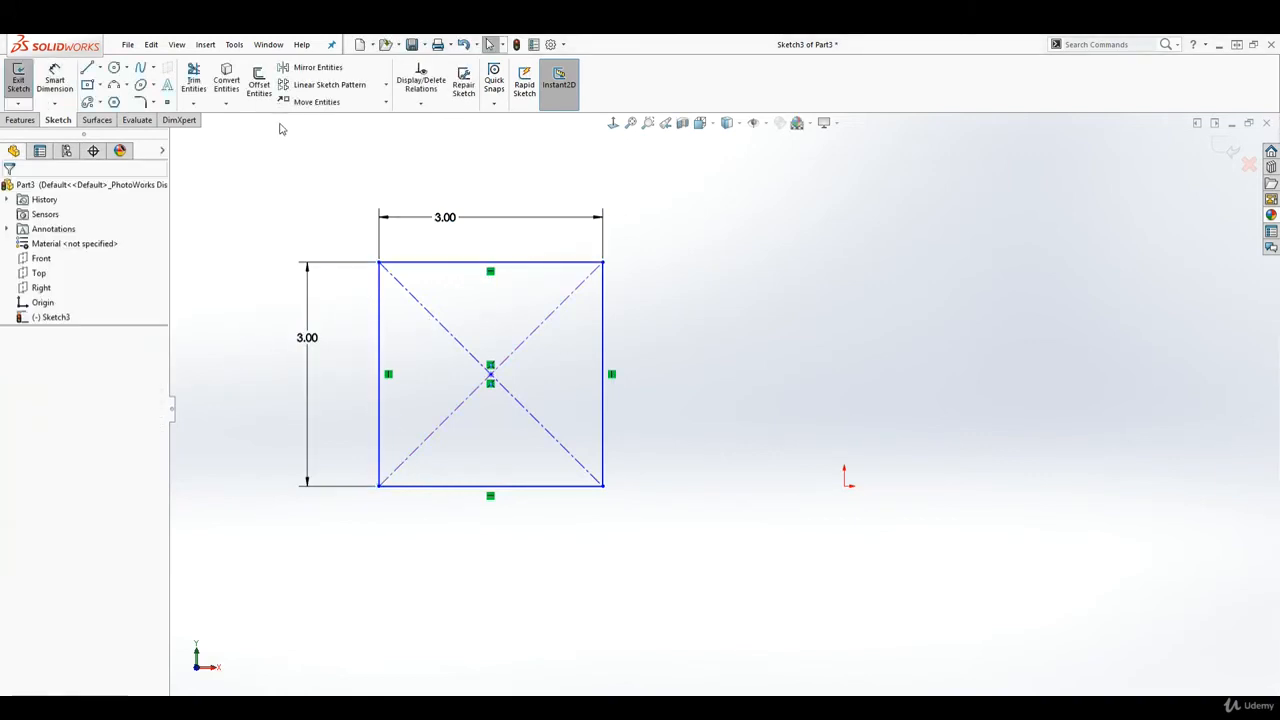
Step: Rotate the whole square 45 degrees about its lower-left corner with Rotate Entities
left_click(386, 104)
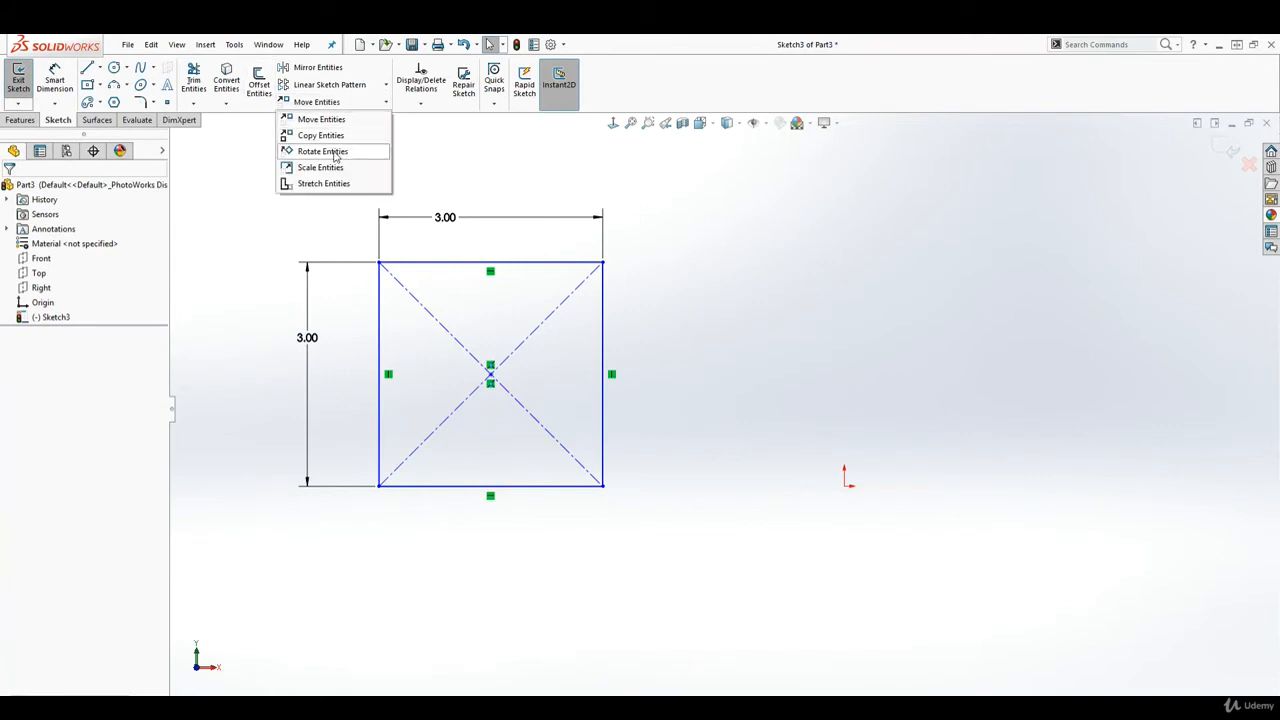
left_click(322, 151)
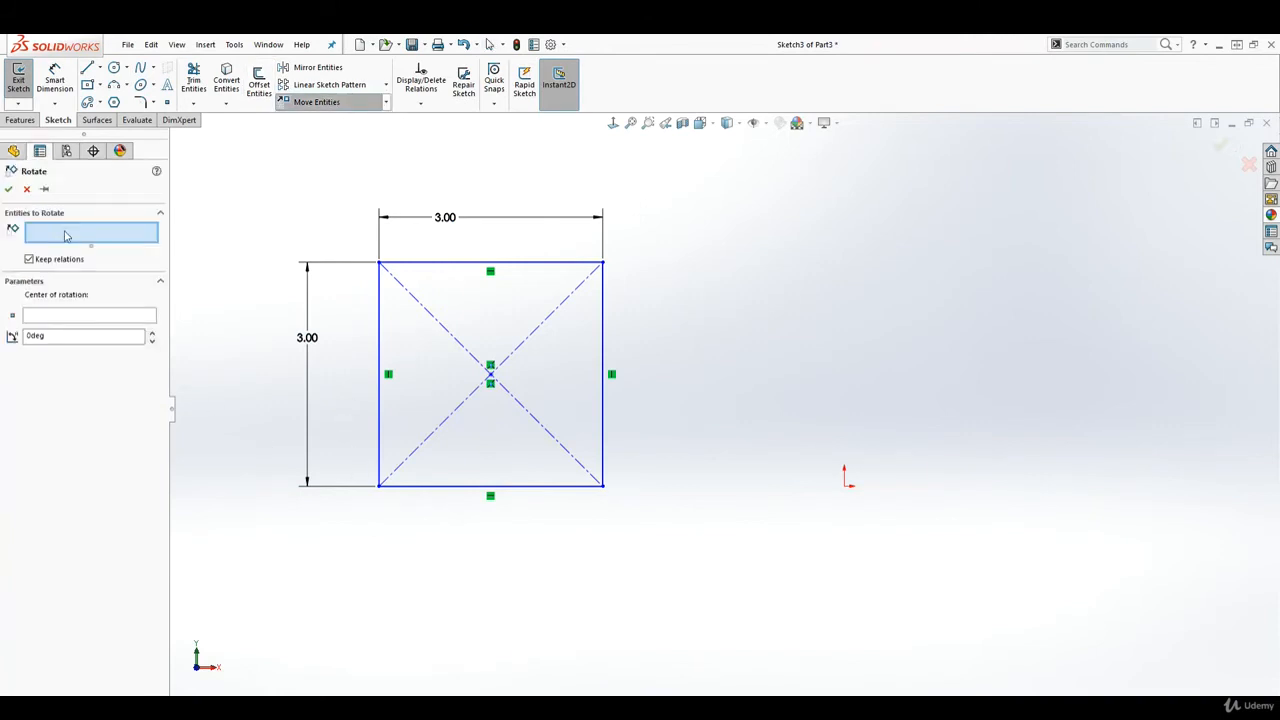
mouse_move(263, 198)
left_mouse_down()
mouse_move(500, 350)
mouse_move(696, 550)
left_mouse_up()
left_click(84, 381)
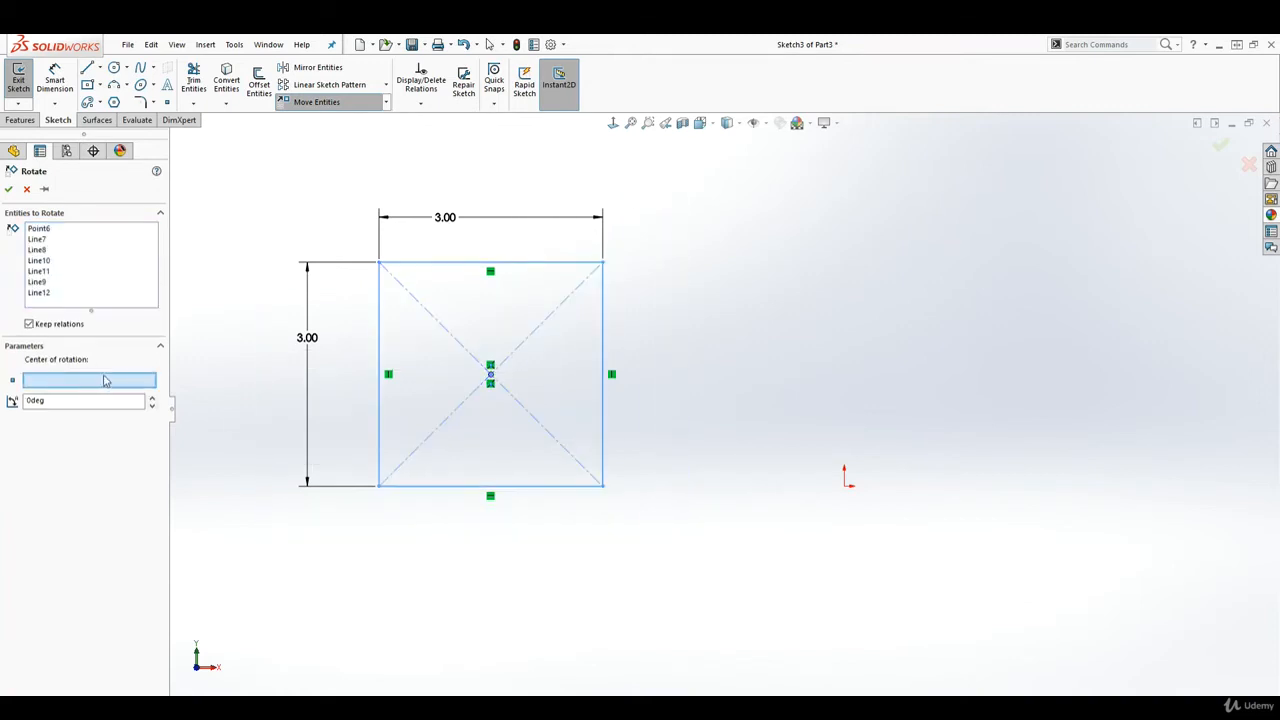
left_click(379, 487)
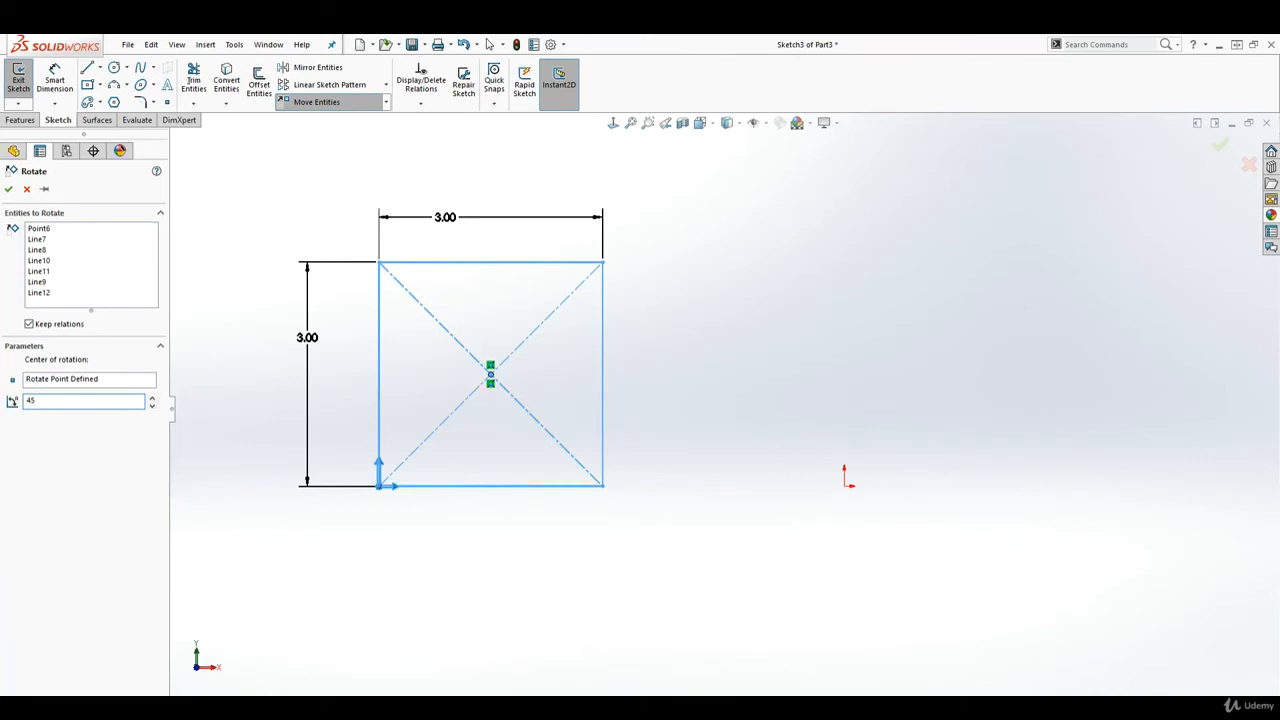
type("45")
key("Return")
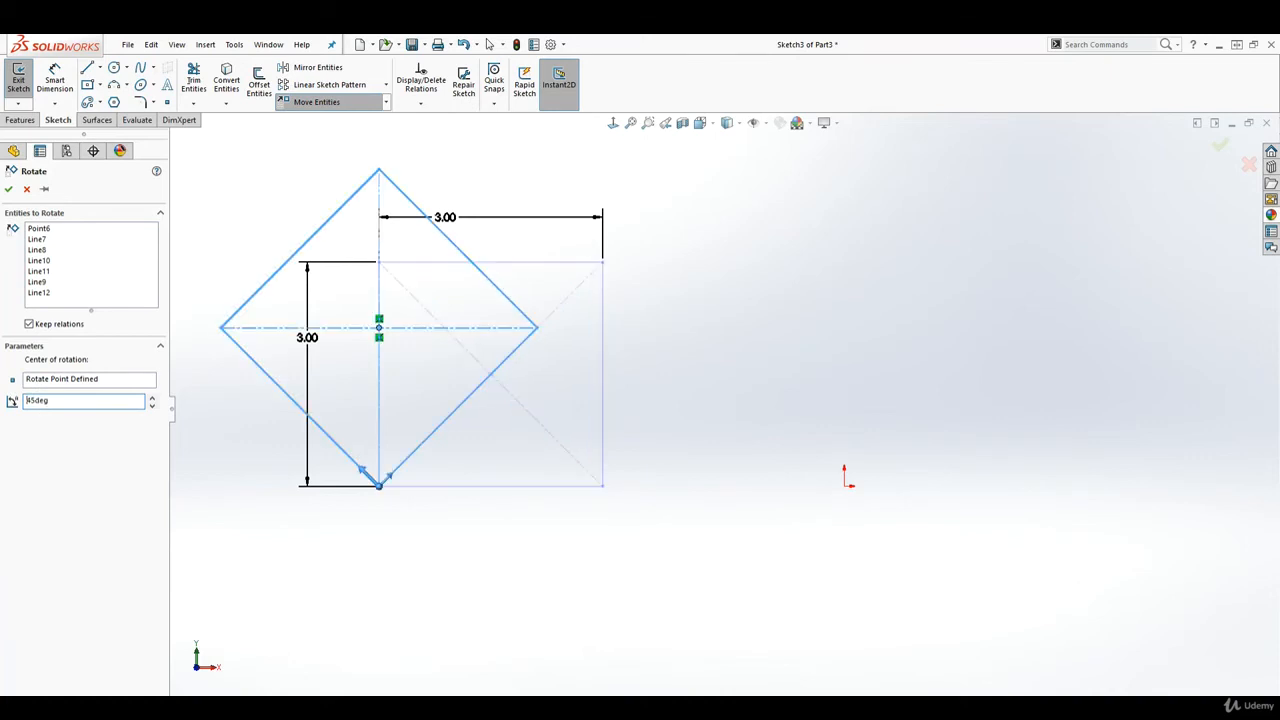
left_click(10, 189)
scroll(394, 338, "up", 2)
scroll(441, 349, "down", 1)
scroll(401, 373, "up", 1)
scroll(400, 376, "down", 1)
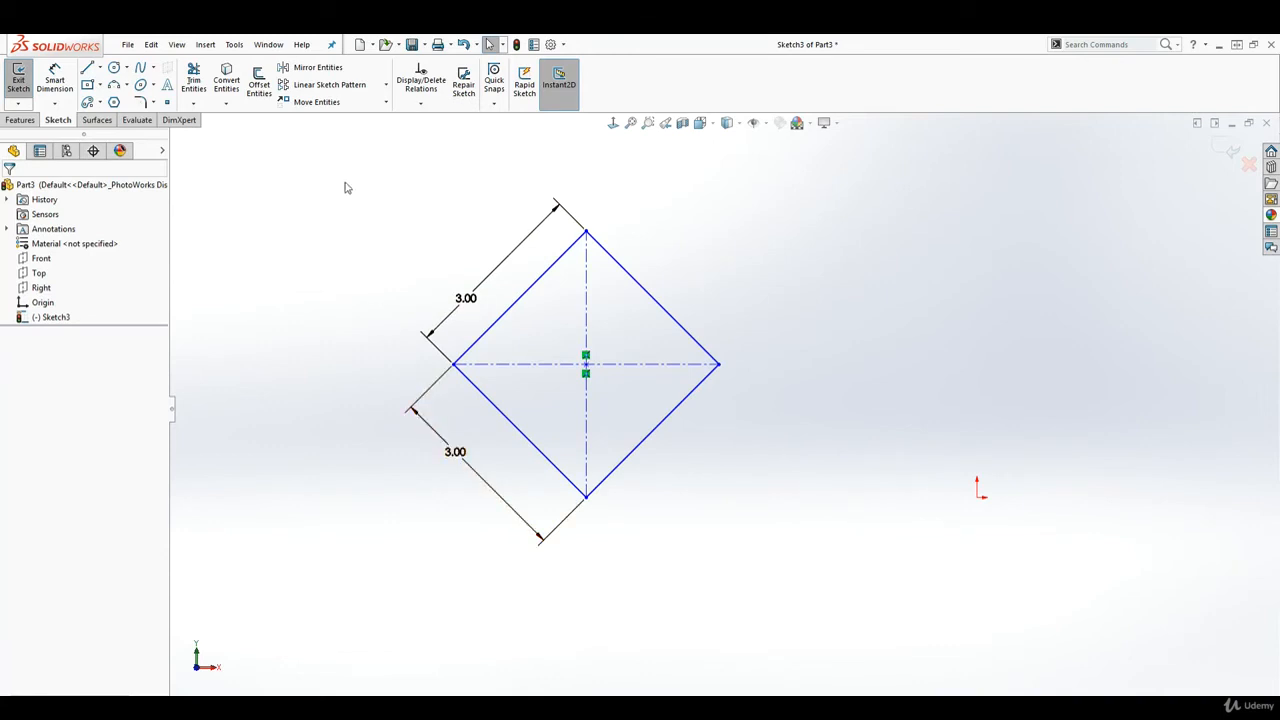
Step: Try to scale the whole dimensioned square about its center point by a factor of 2 with Scale Entities
left_click(386, 102)
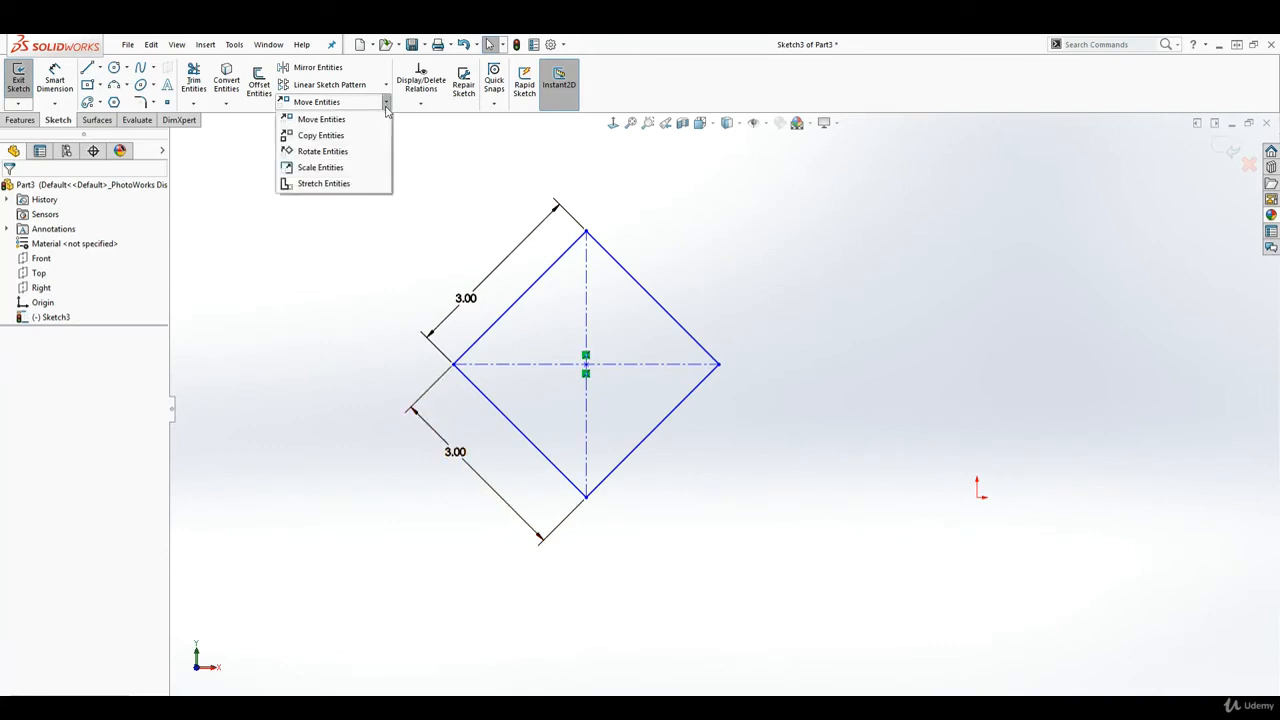
left_click(320, 168)
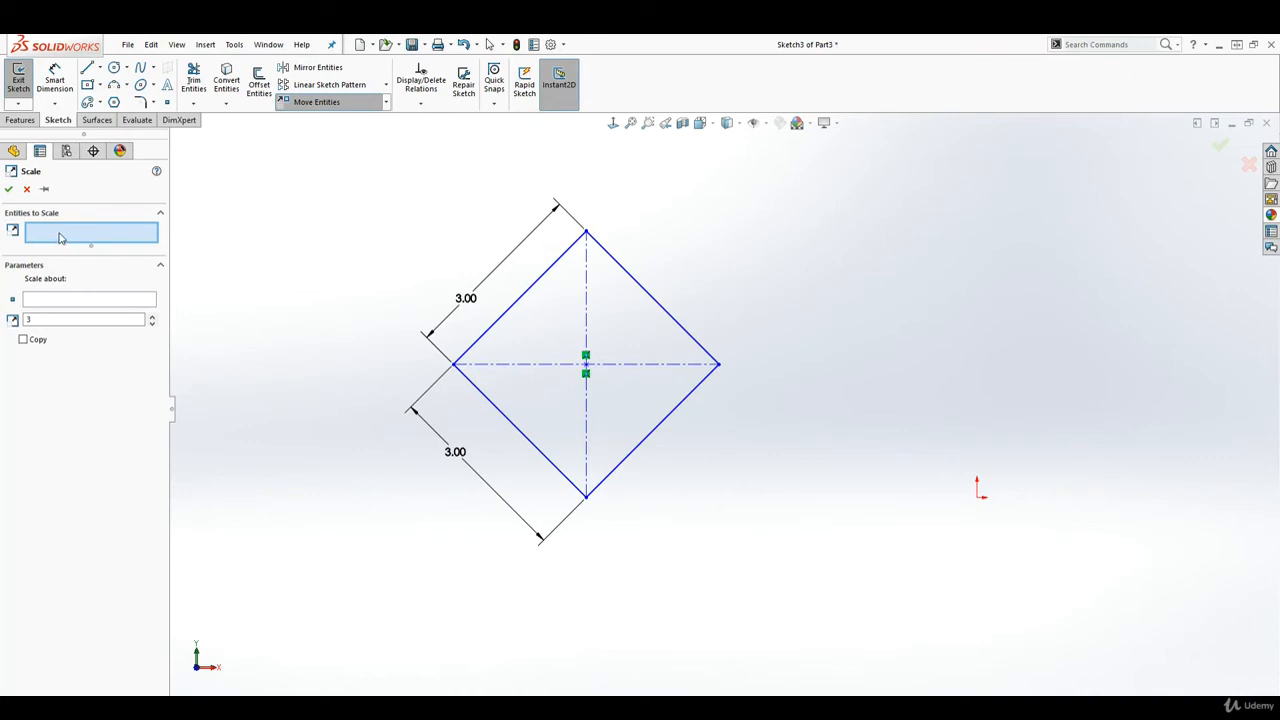
mouse_move(292, 174)
left_mouse_down()
mouse_move(524, 306)
mouse_move(766, 514)
mouse_move(820, 578)
left_mouse_up()
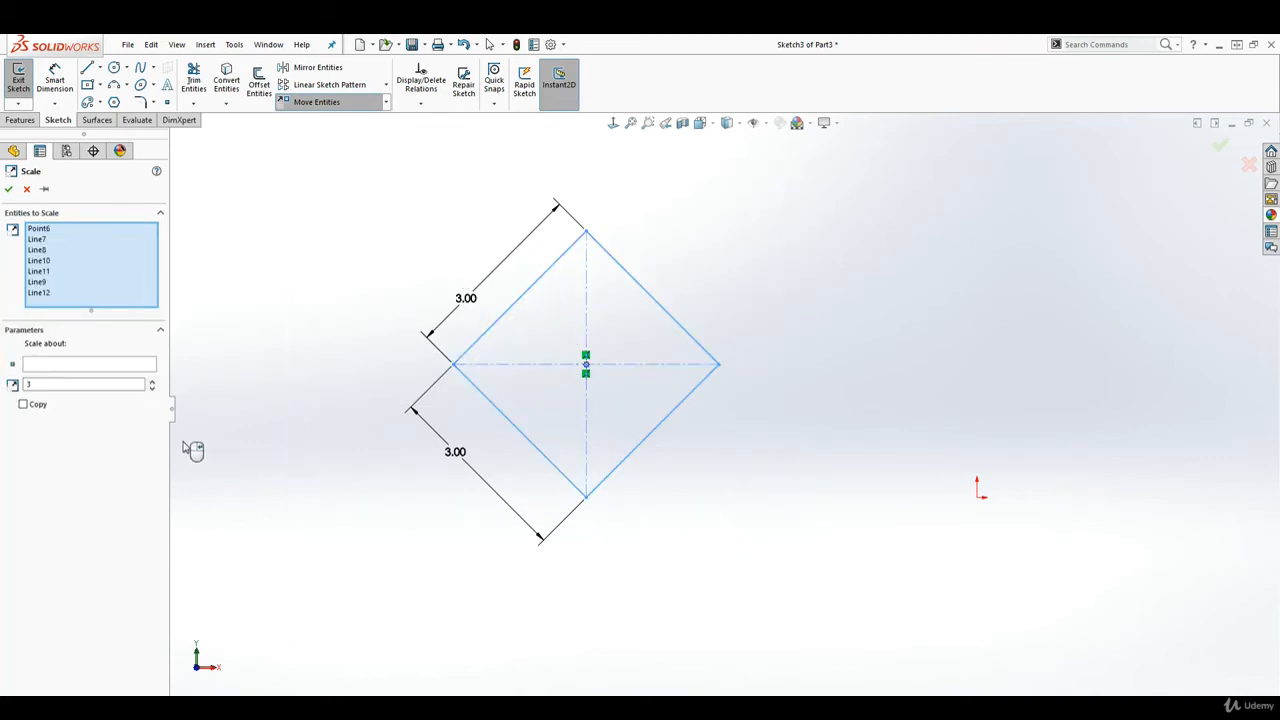
double_click(37, 383)
key("Return")
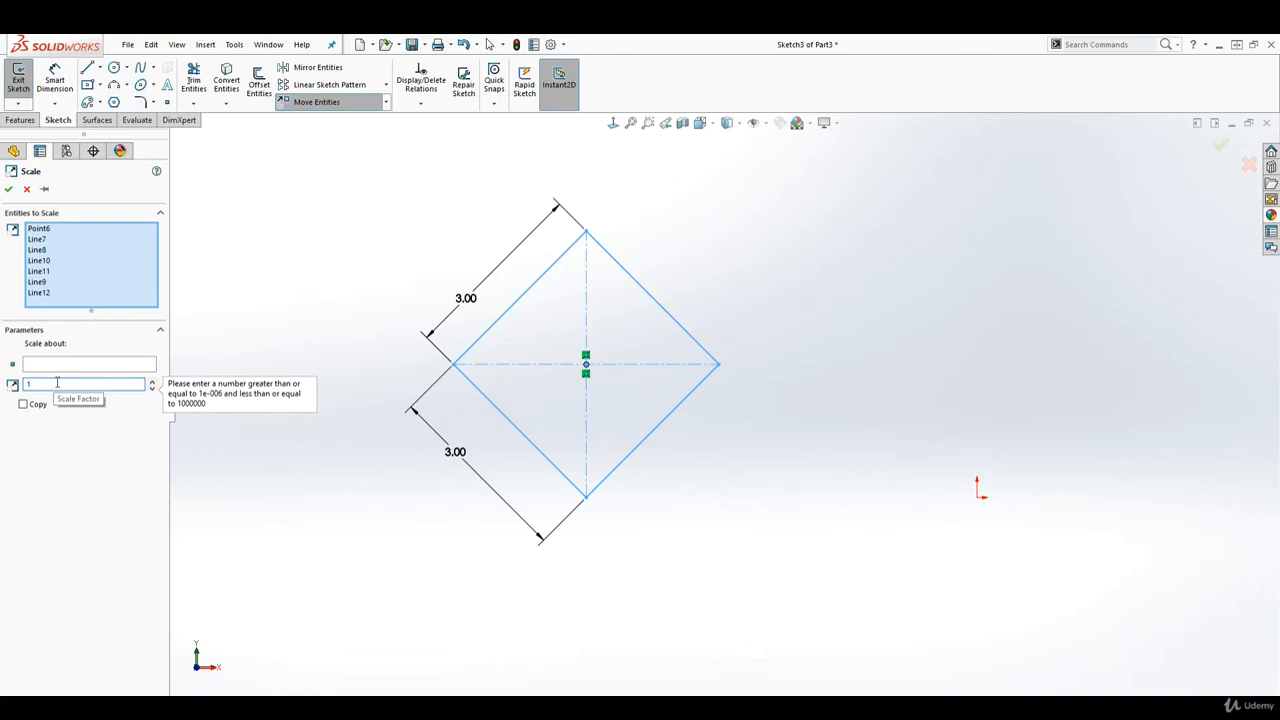
left_click(86, 364)
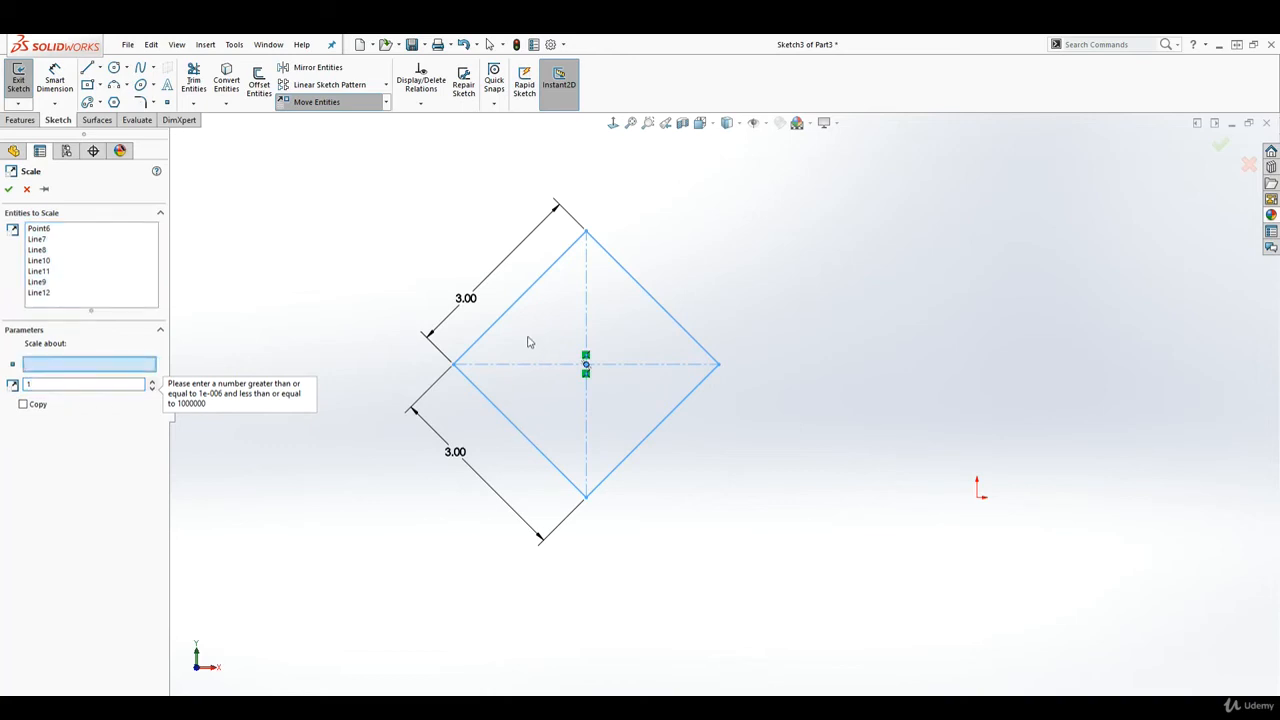
left_click(587, 366)
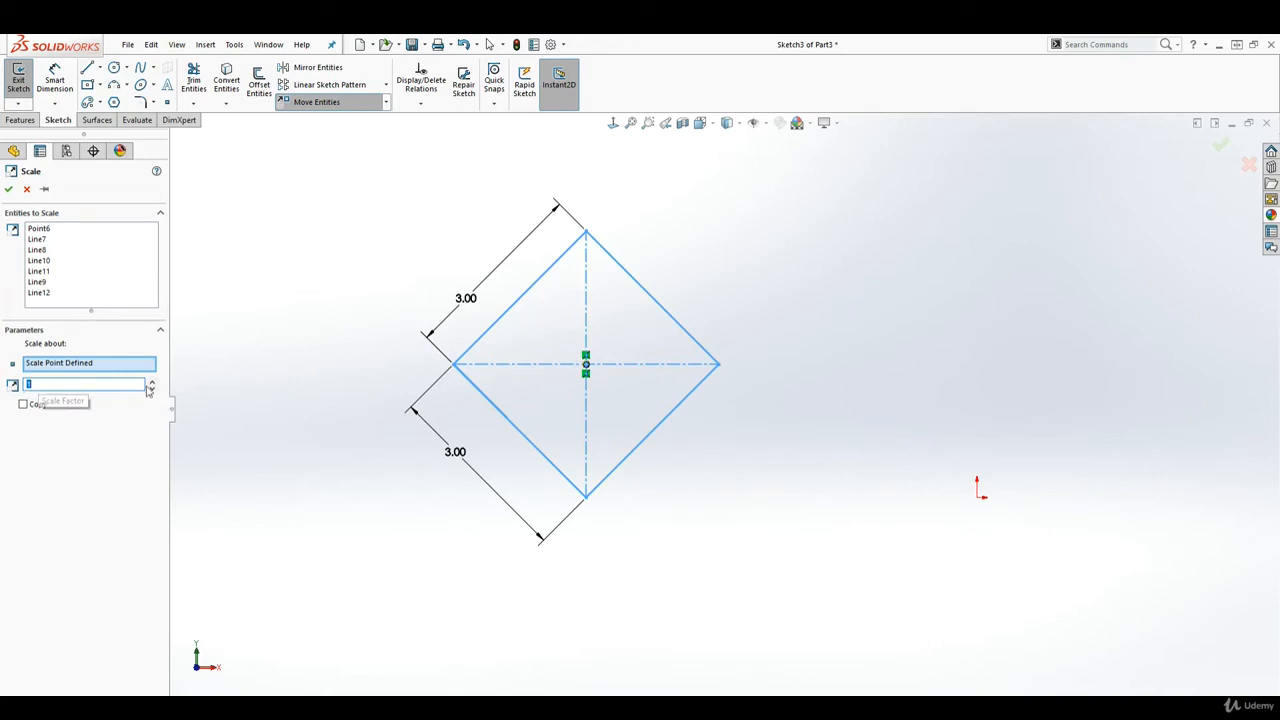
type("2")
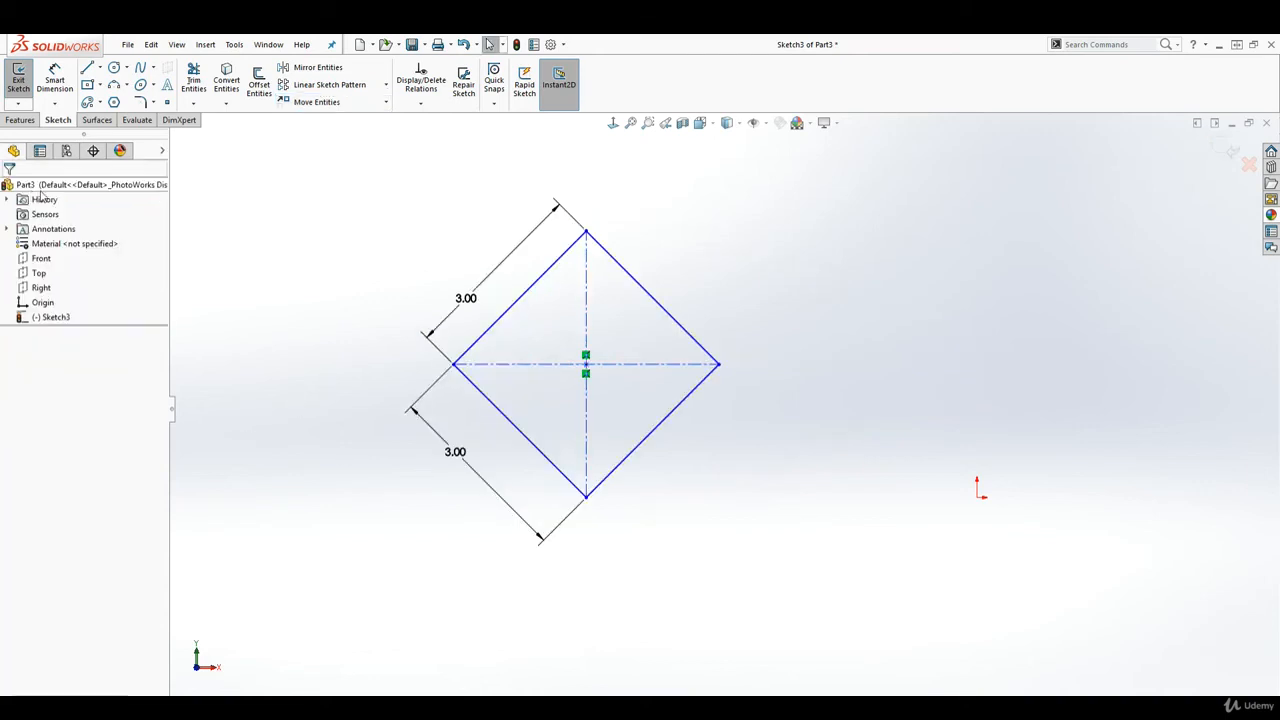
left_click(27, 189)
Step: Delete both 3.00 dimensions from the rotated square's upper-left and lower-left edges
left_click(511, 257)
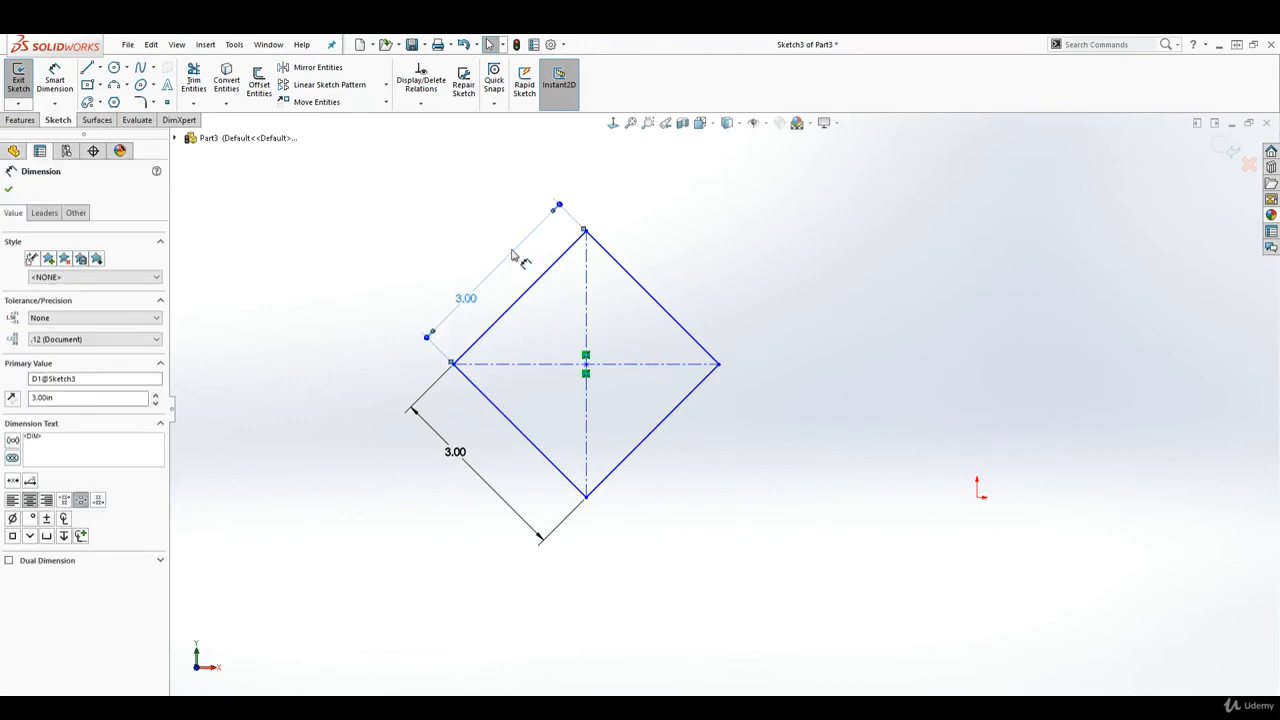
key("Delete")
left_click(430, 390)
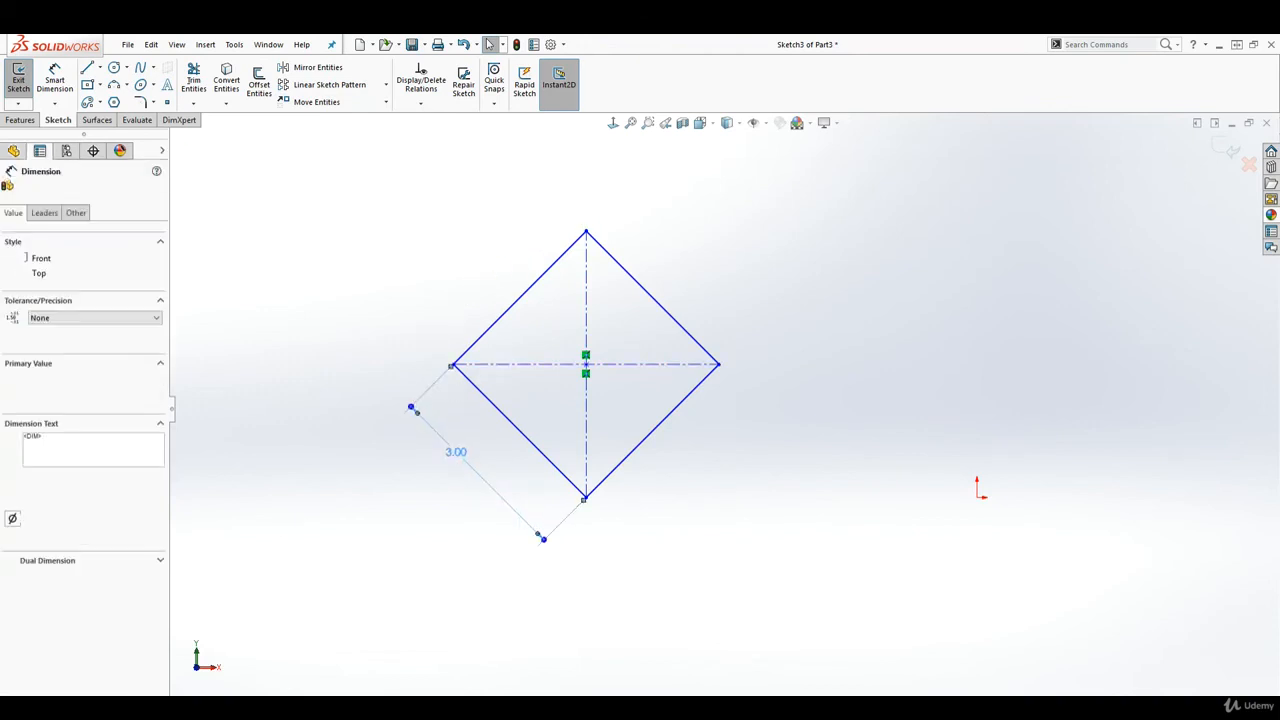
key("Delete")
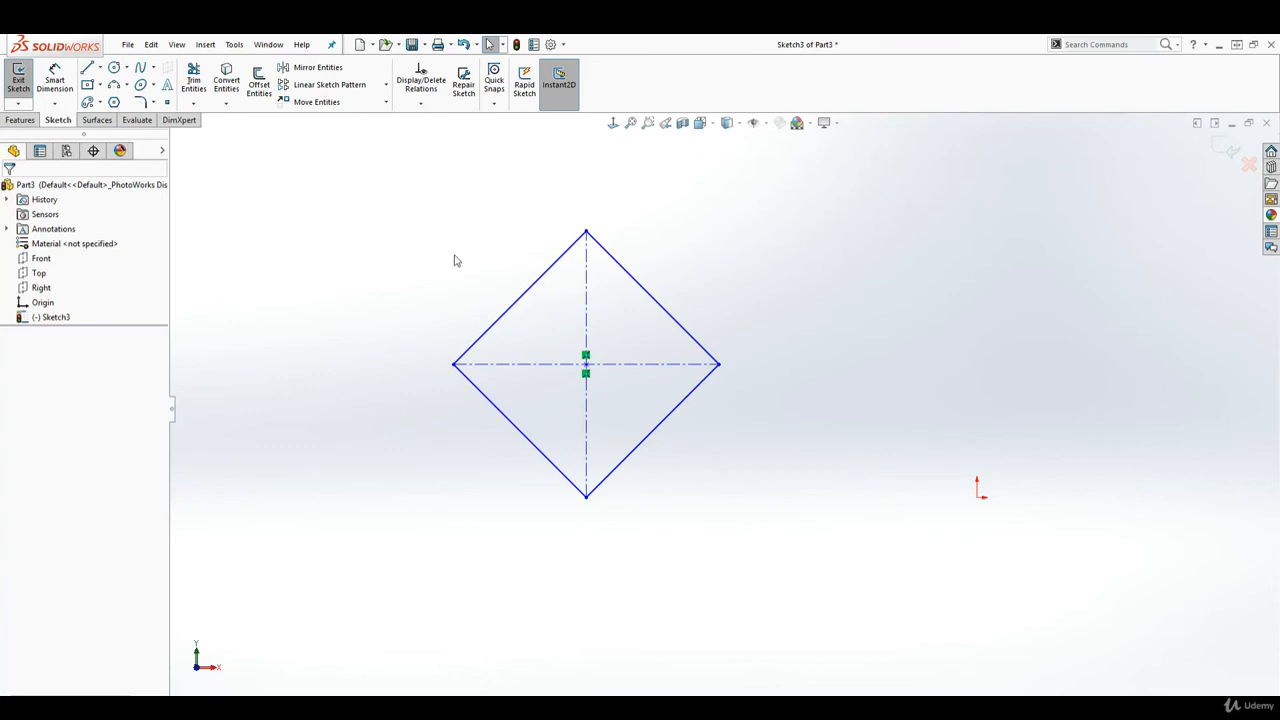
Step: Scale the whole square about its center point by a factor of 3 with Scale Entities, without making a copy
left_click(387, 104)
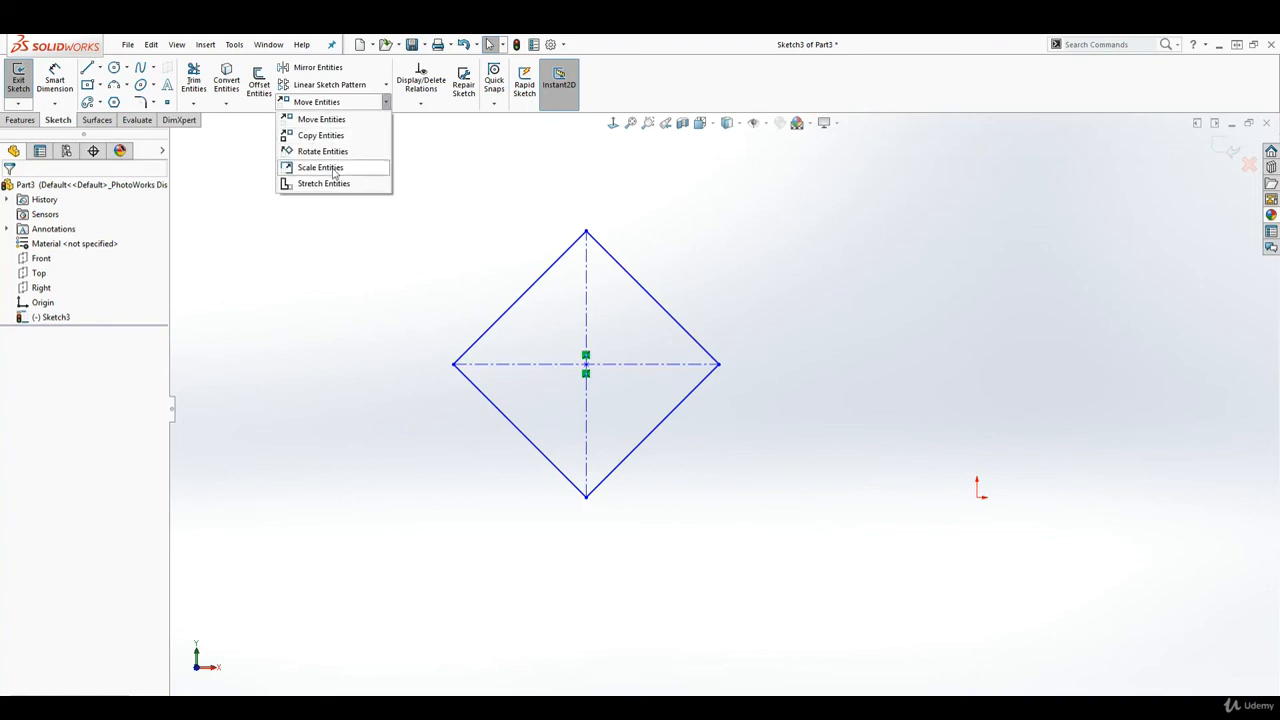
left_click(338, 166)
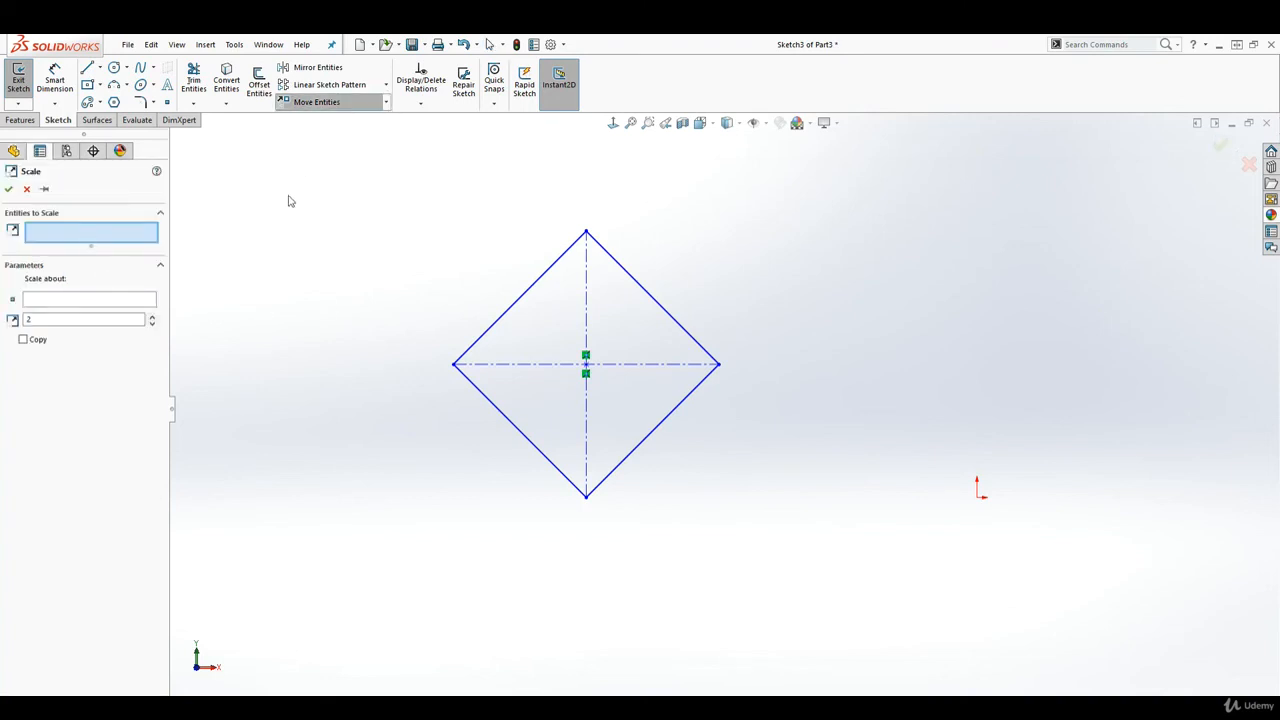
mouse_move(312, 180)
left_mouse_down()
mouse_move(857, 554)
mouse_move(870, 578)
left_mouse_up()
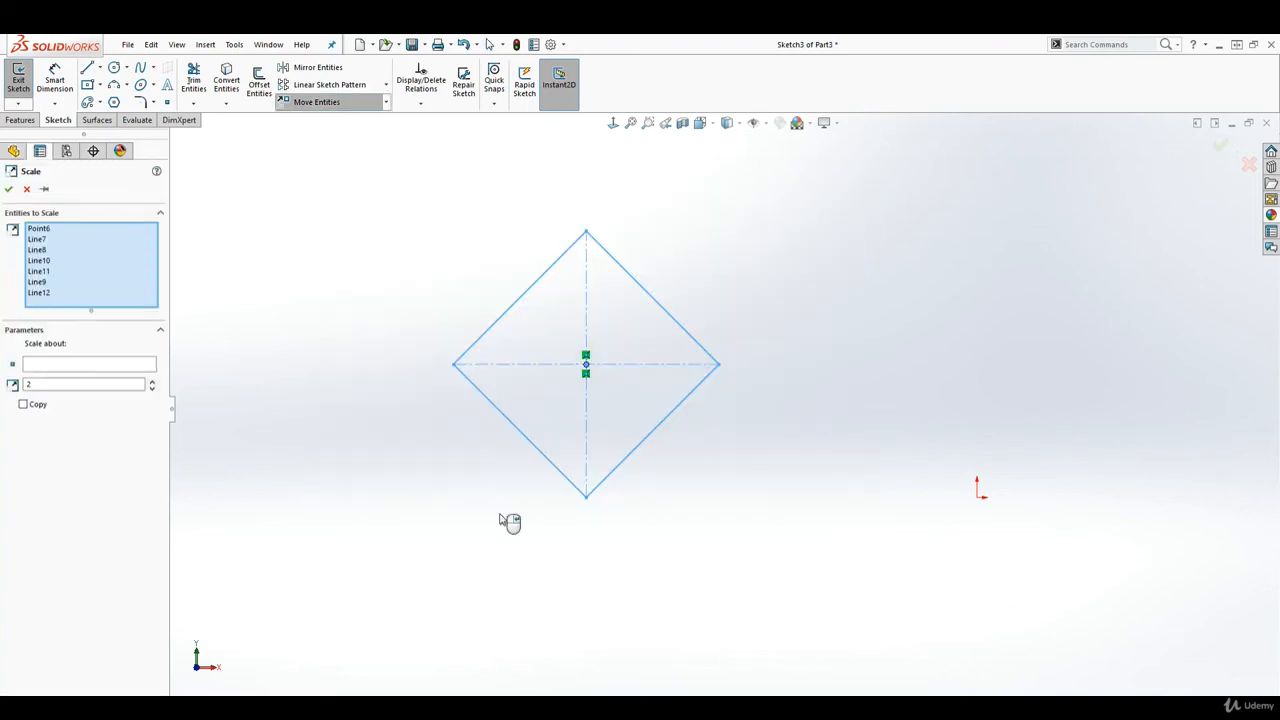
left_click(44, 366)
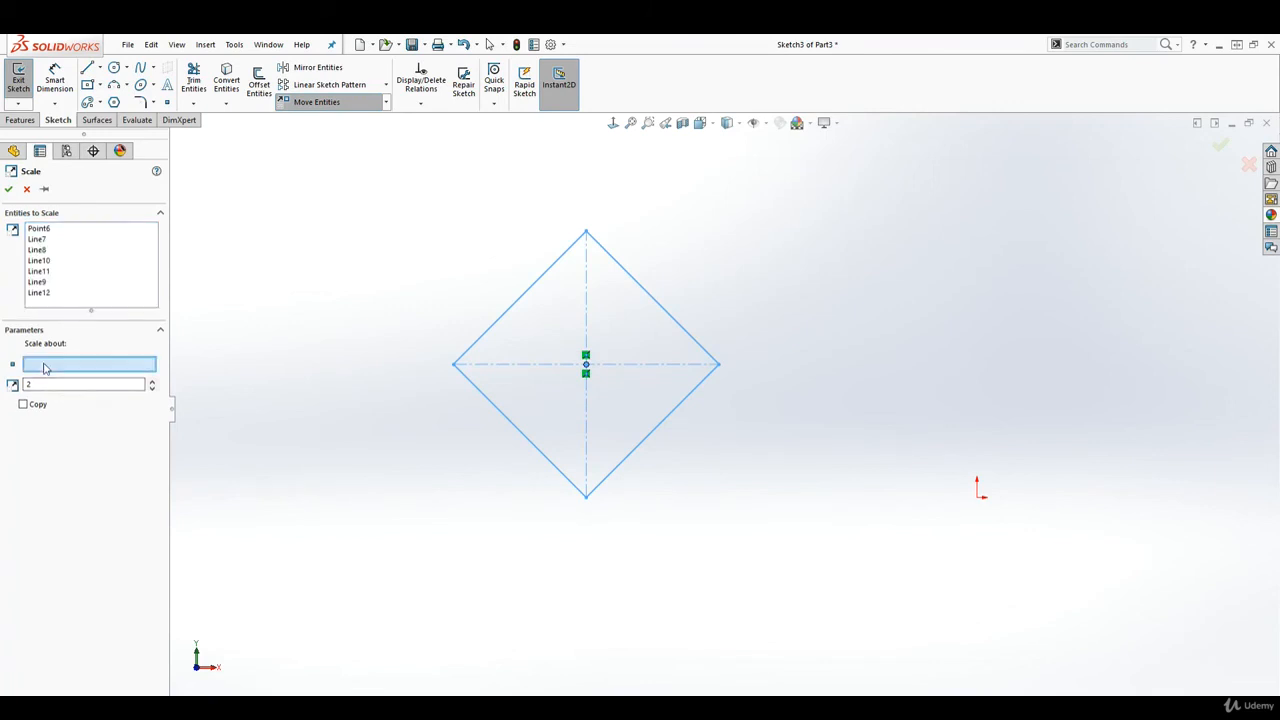
left_click(586, 364)
scroll(640, 383, "up", 2)
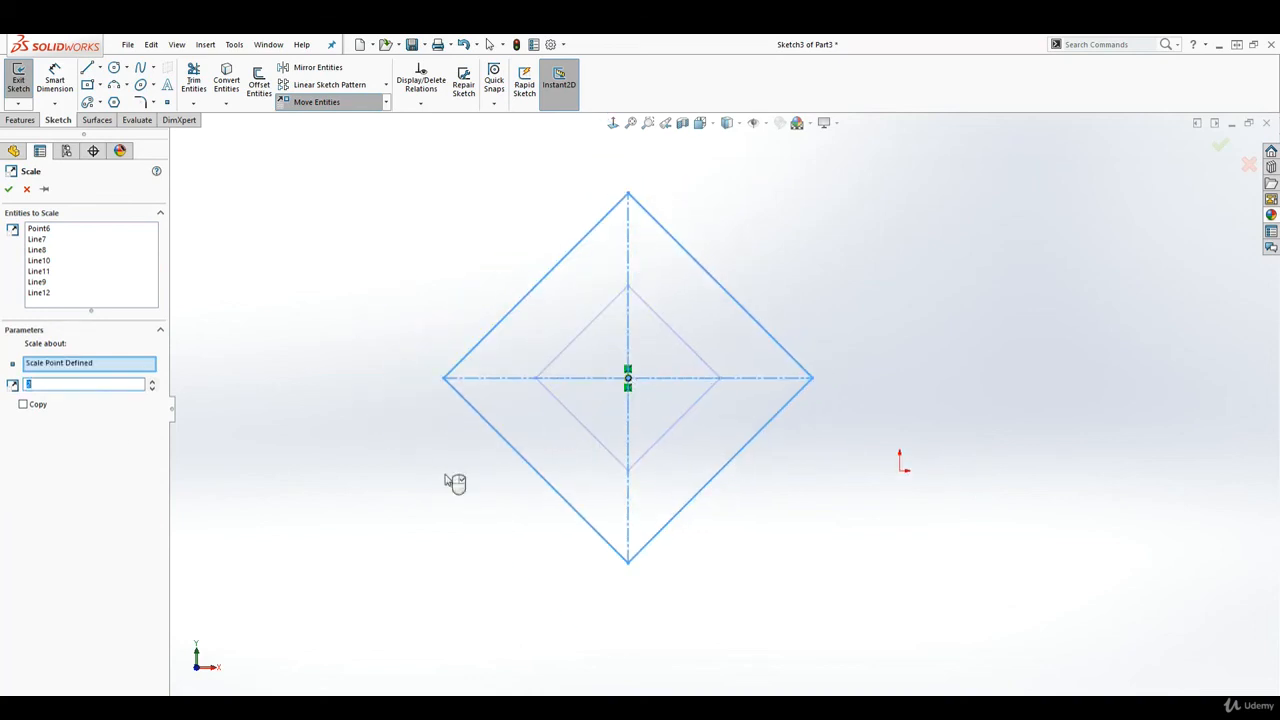
left_click(152, 382)
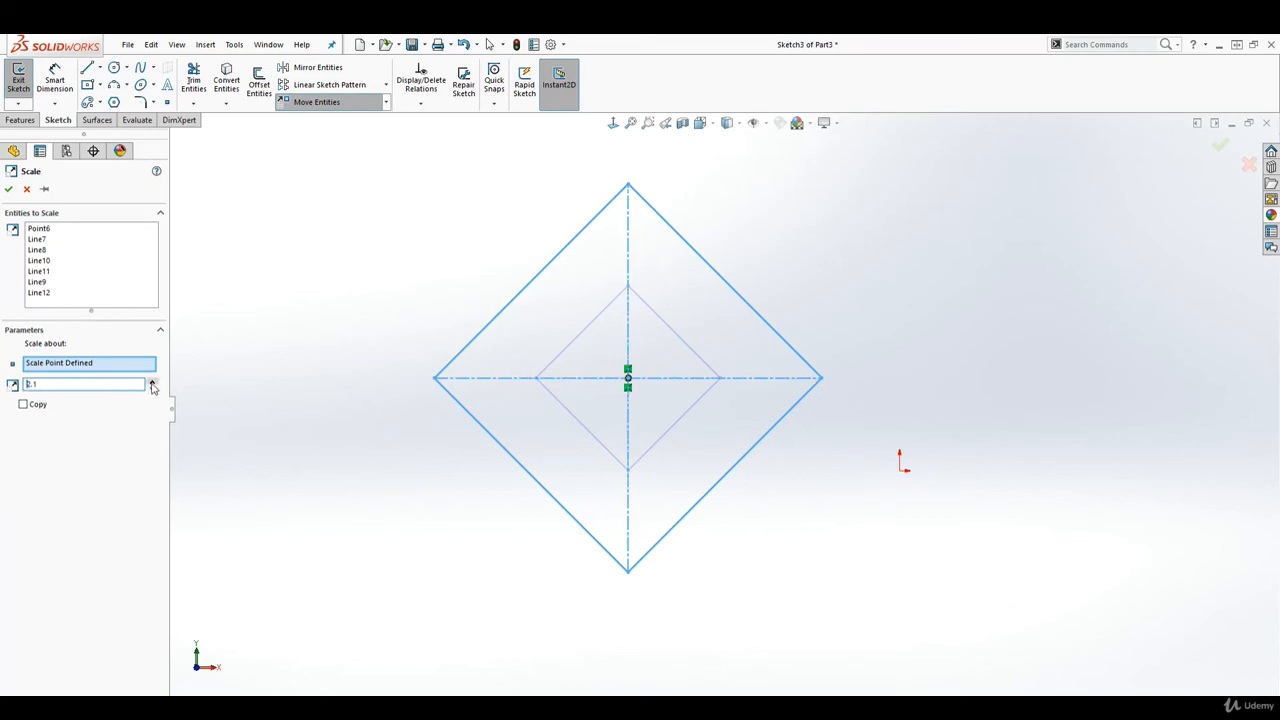
left_click(152, 382)
left_click(152, 382)
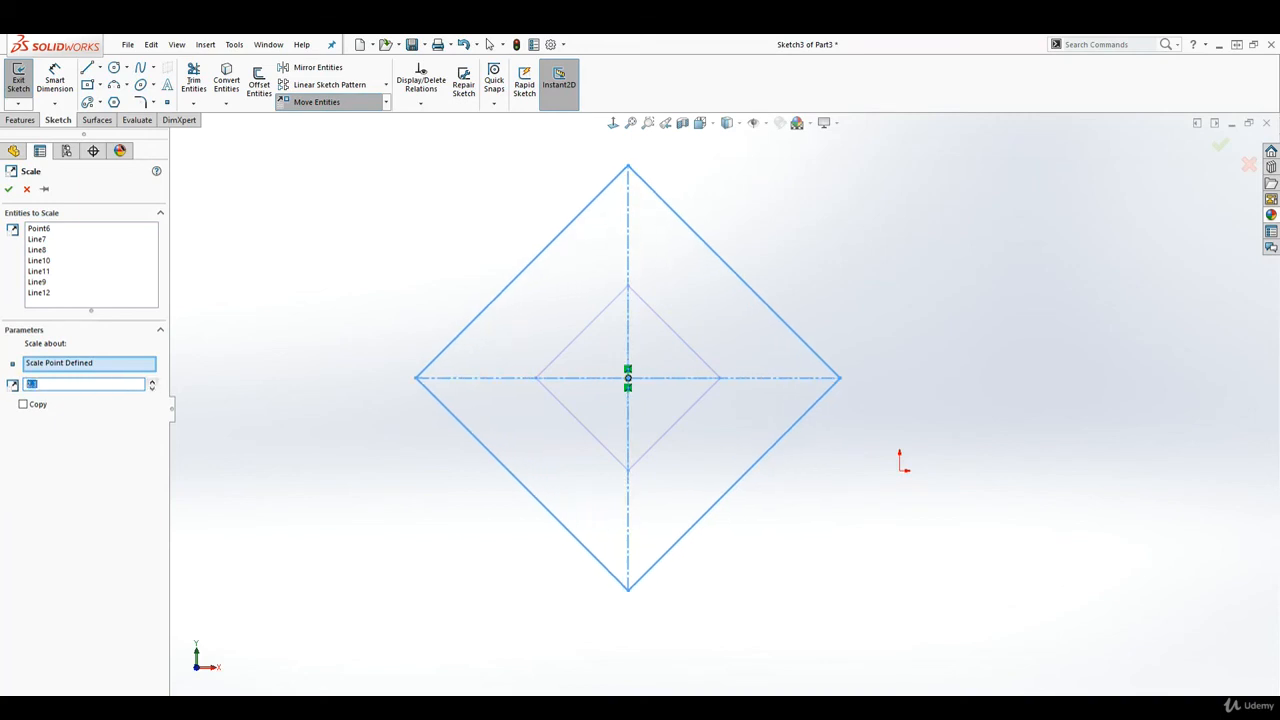
key("Return")
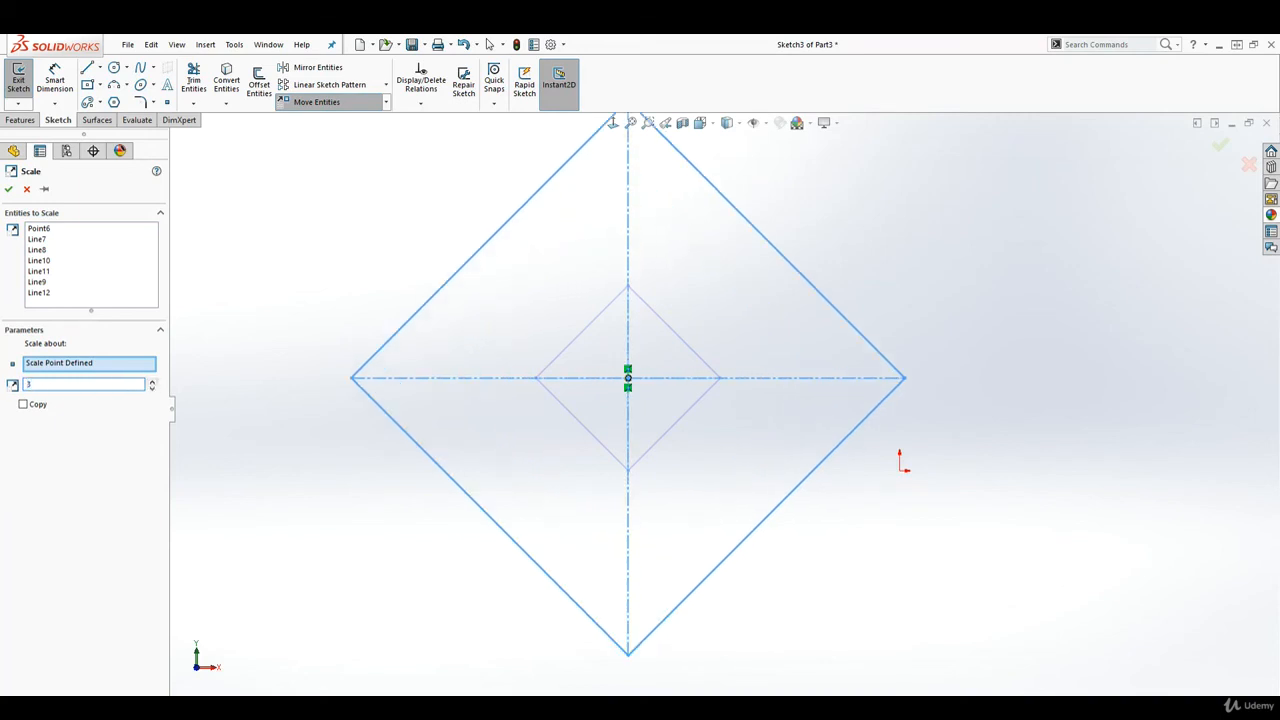
scroll(931, 481, "up", 3)
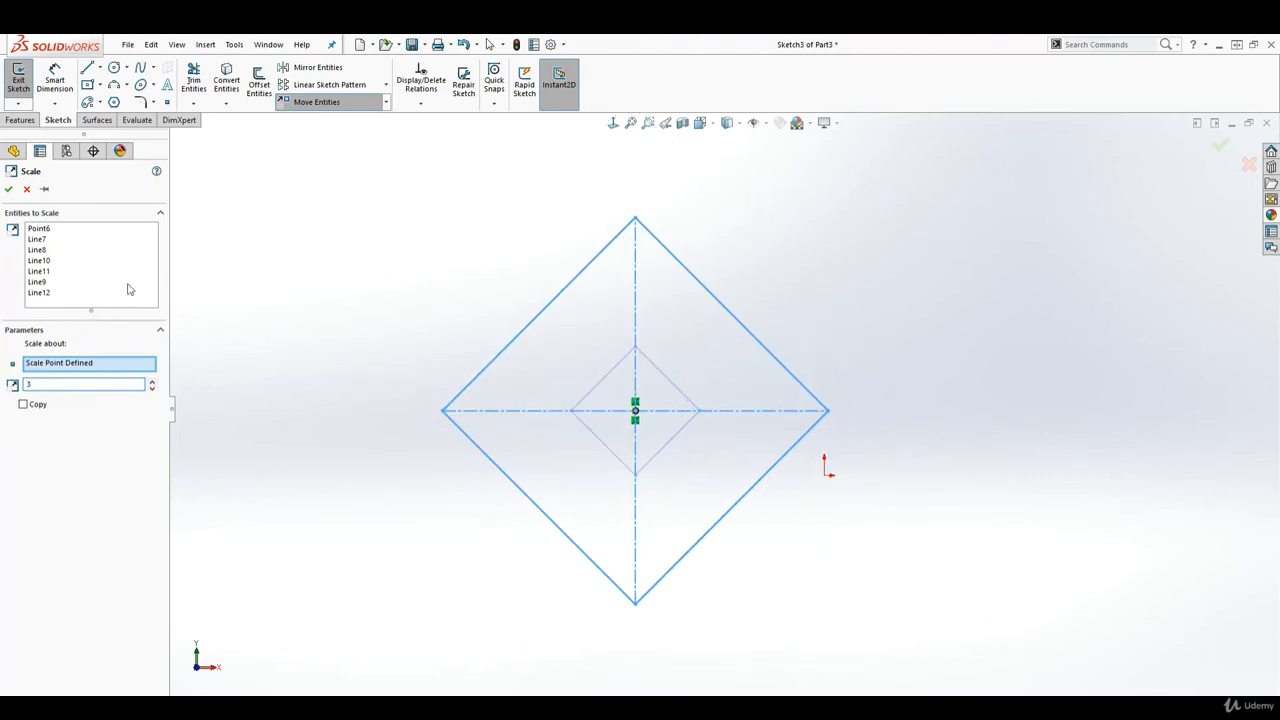
left_click(9, 189)
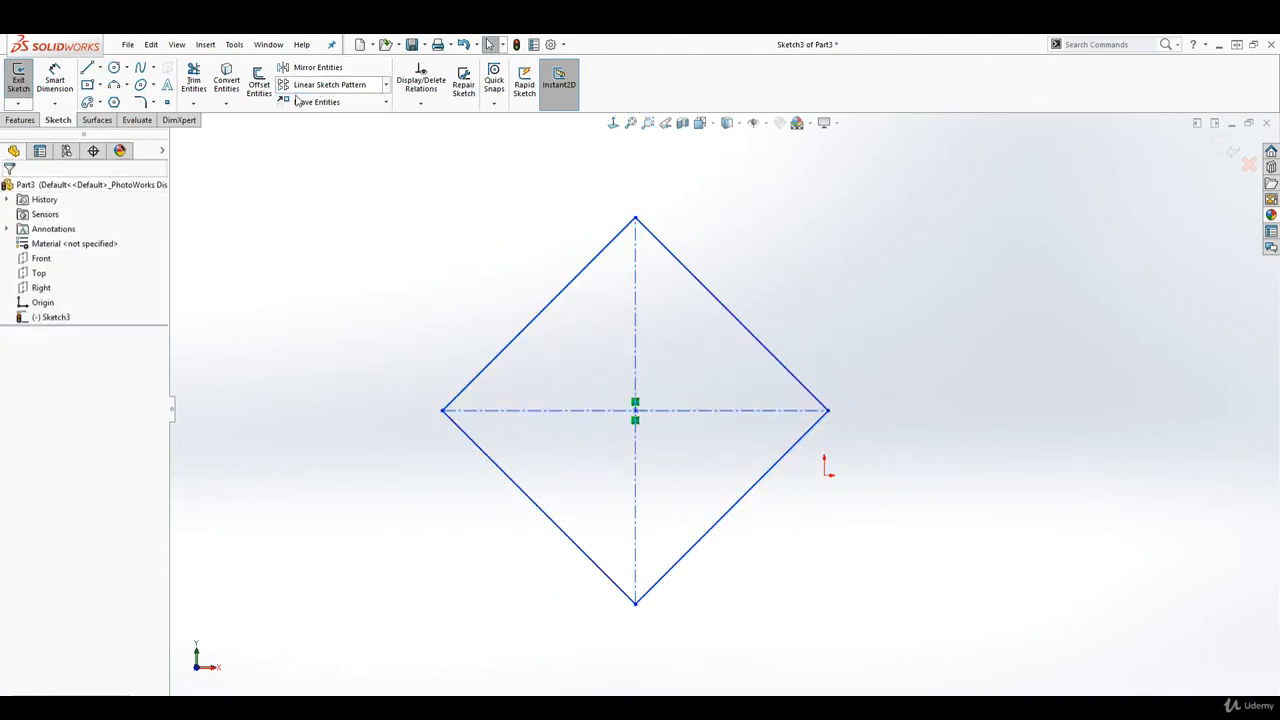